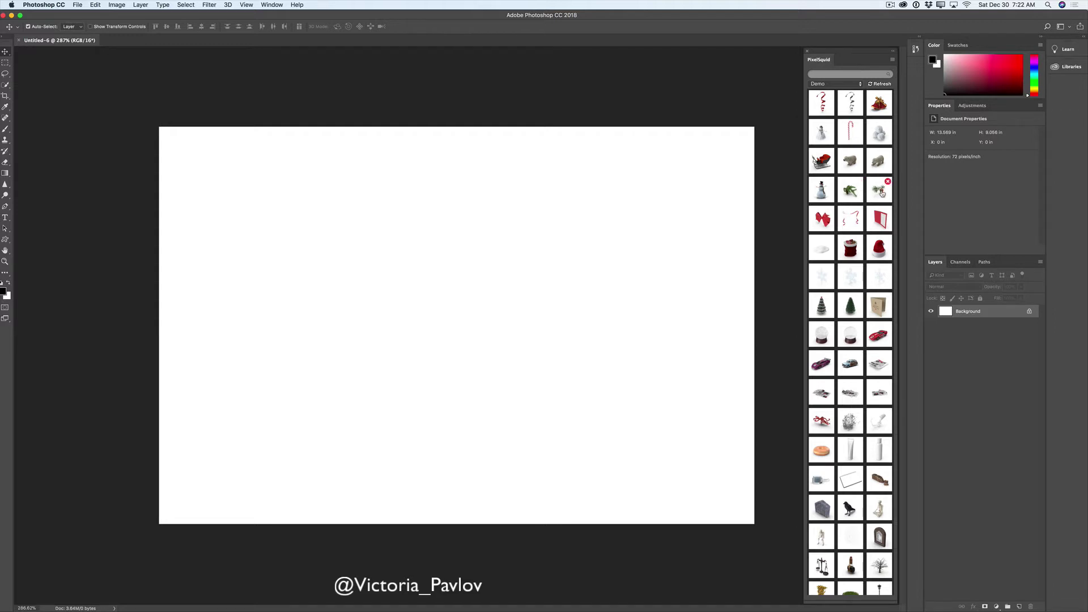
Add the PixelSquid pine tree sprig, turn it so the cone hangs on its left side, and move it to the canvas's upper-left corner
left_click(879, 195)
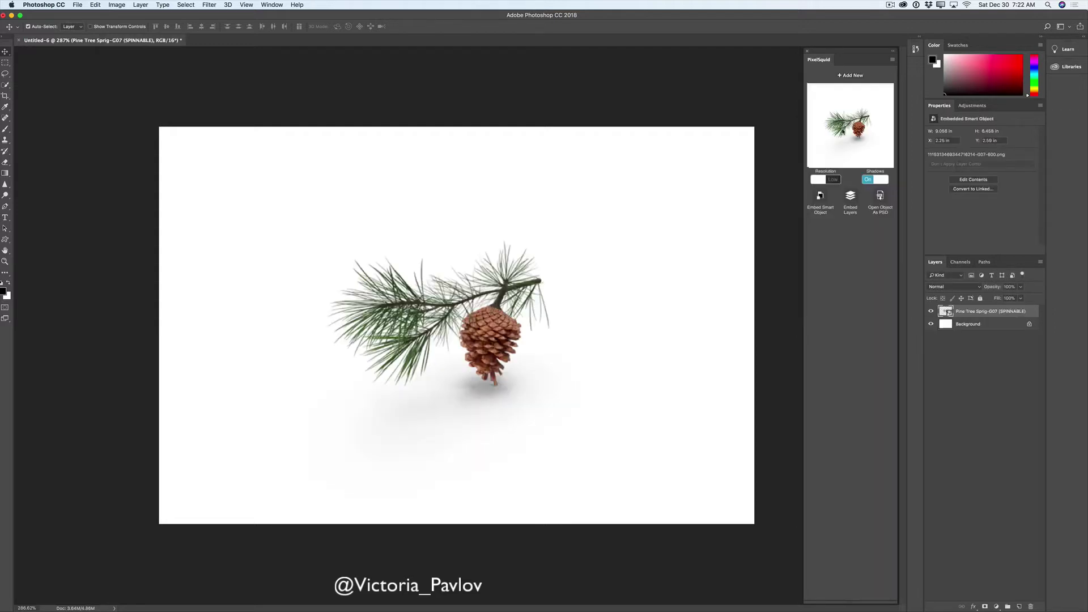
left_click_drag(833, 123, 844, 125)
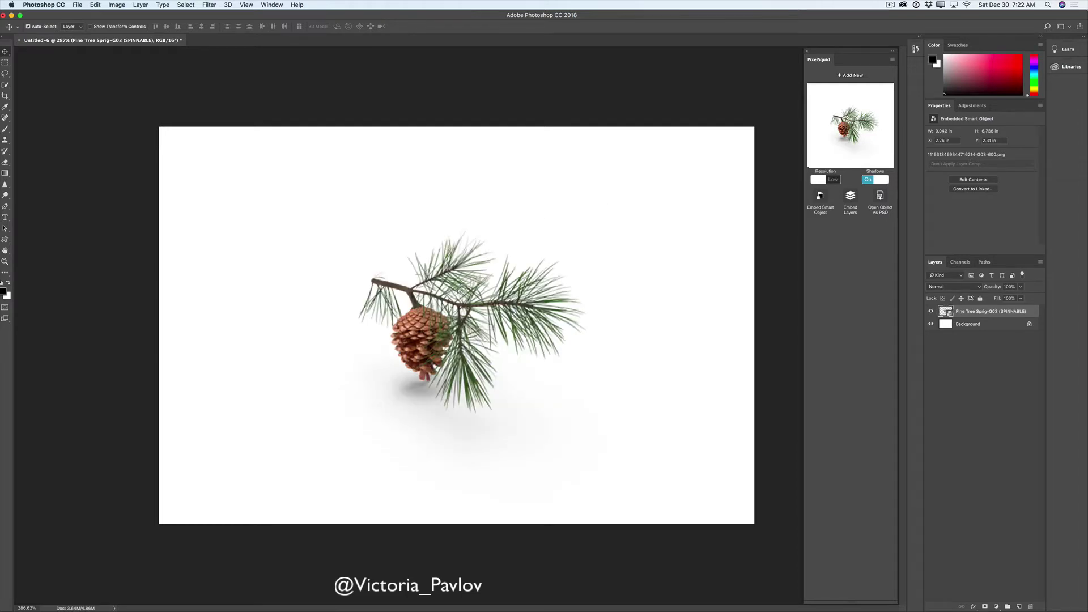
left_click_drag(459, 290, 245, 204)
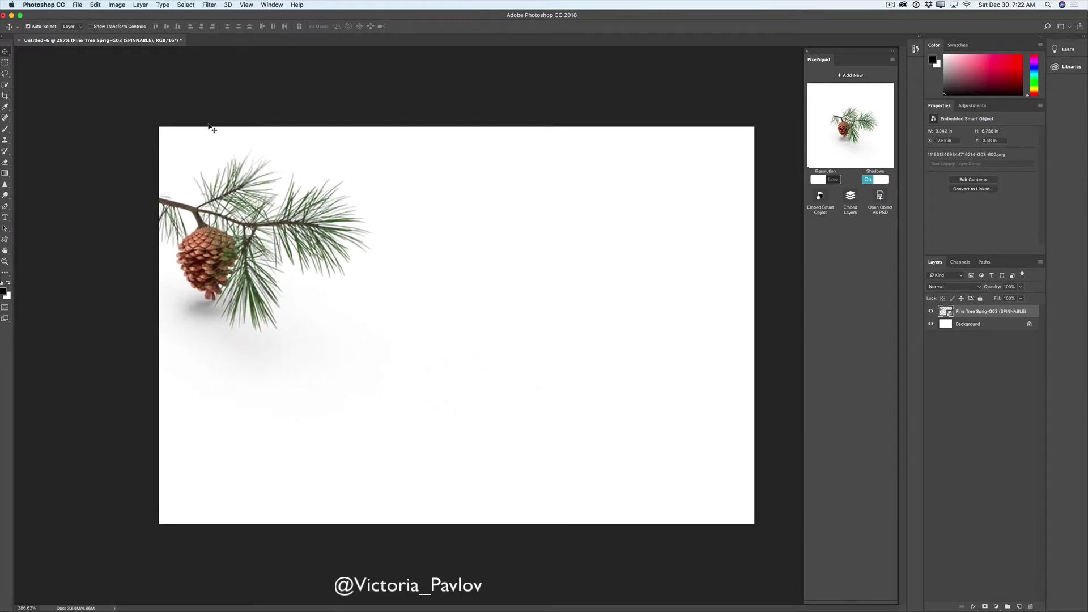
Enlarge the pine sprig slightly with Free Transform, keeping it in the corner, and set it to high resolution with shadows off
left_click(96, 5)
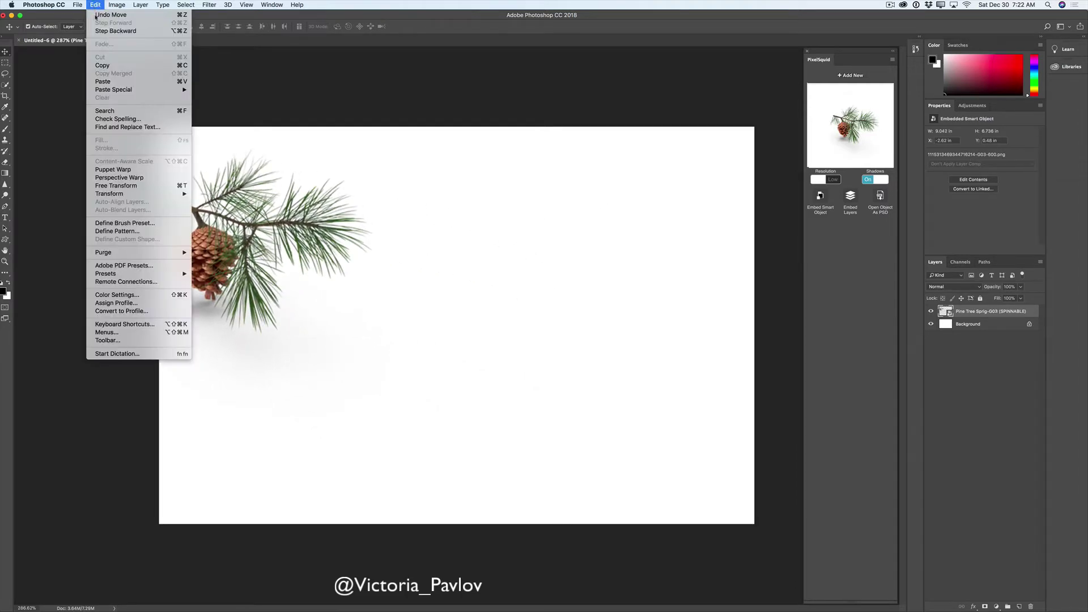
left_click(116, 182)
left_click_drag(440, 444, 498, 461)
left_click_drag(364, 263, 344, 254)
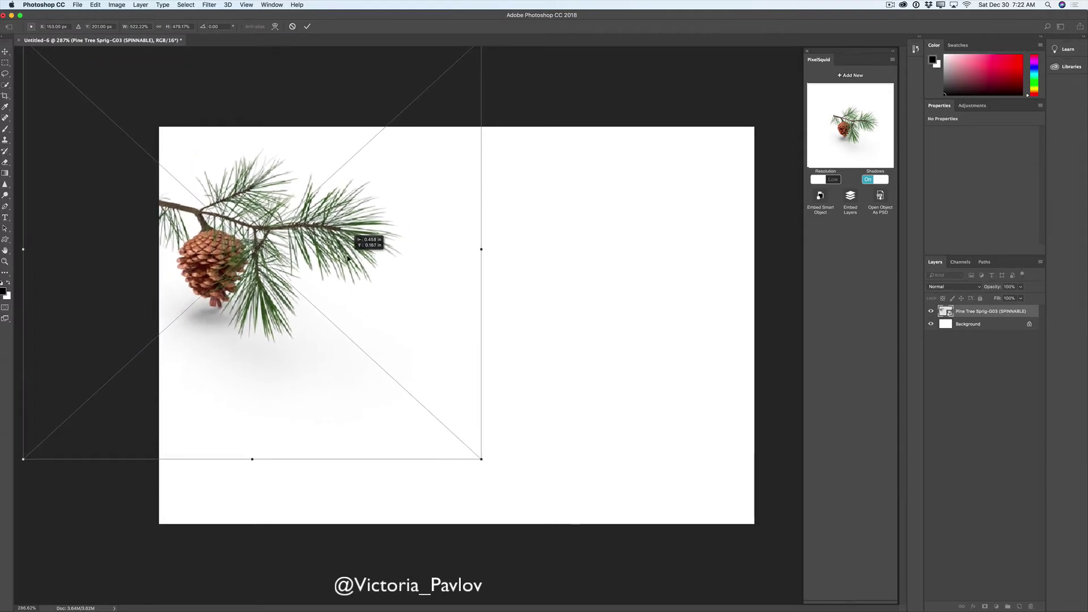
left_click(307, 26)
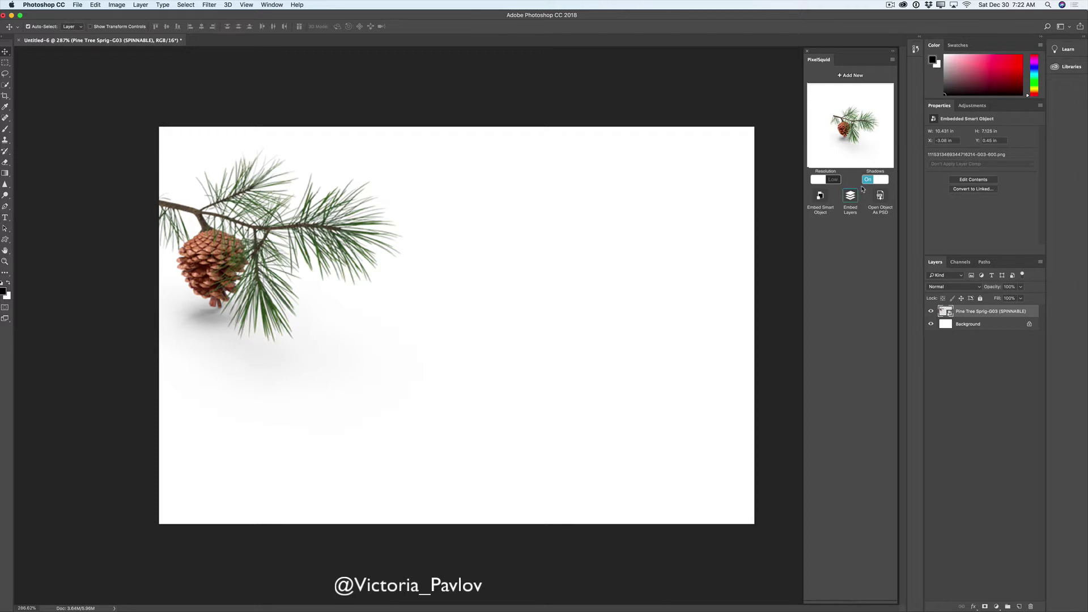
left_click(867, 180)
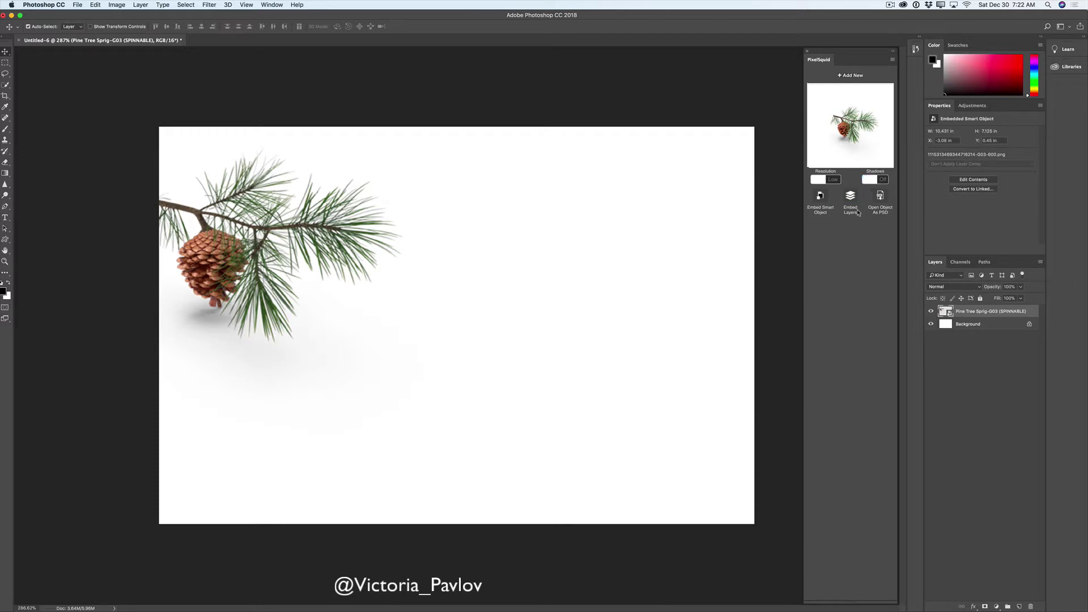
left_click(832, 181)
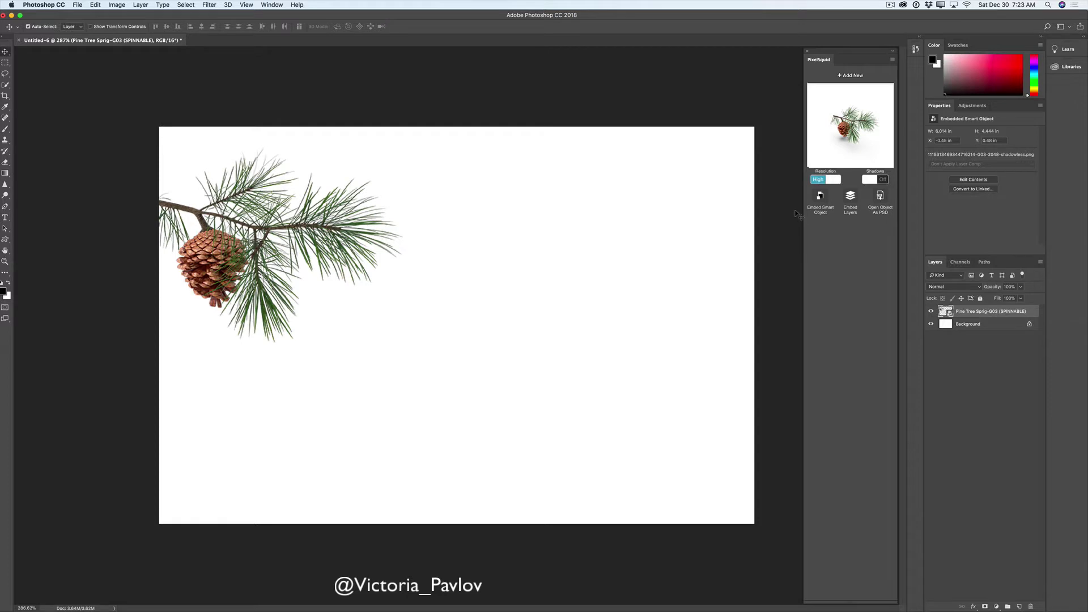
Add the red bells with the gold bow from the PixelSquid library and spin them to face the viewer
left_click(850, 77)
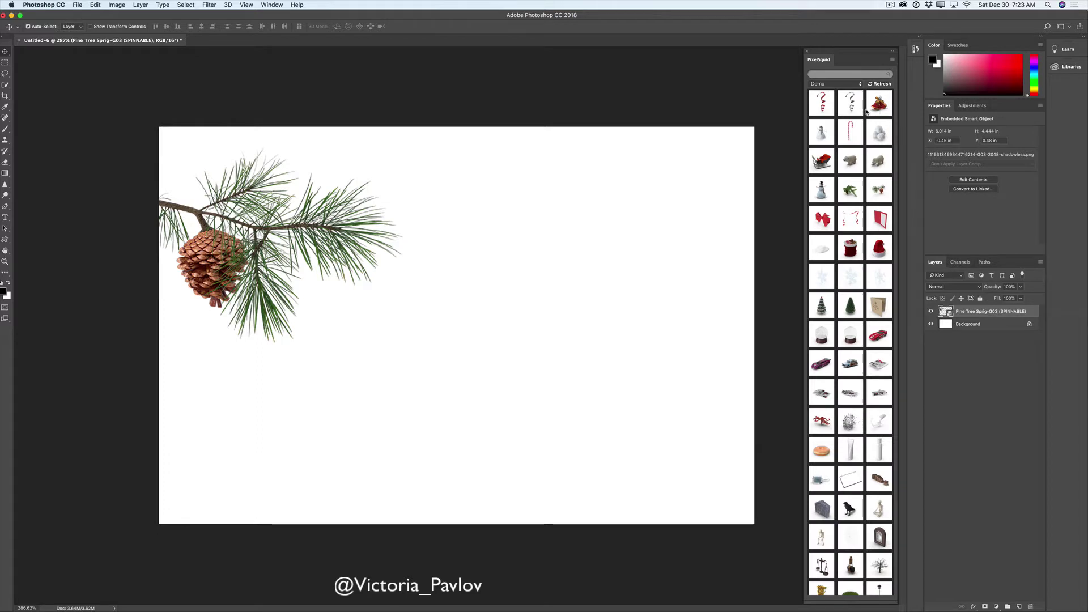
left_click(878, 105)
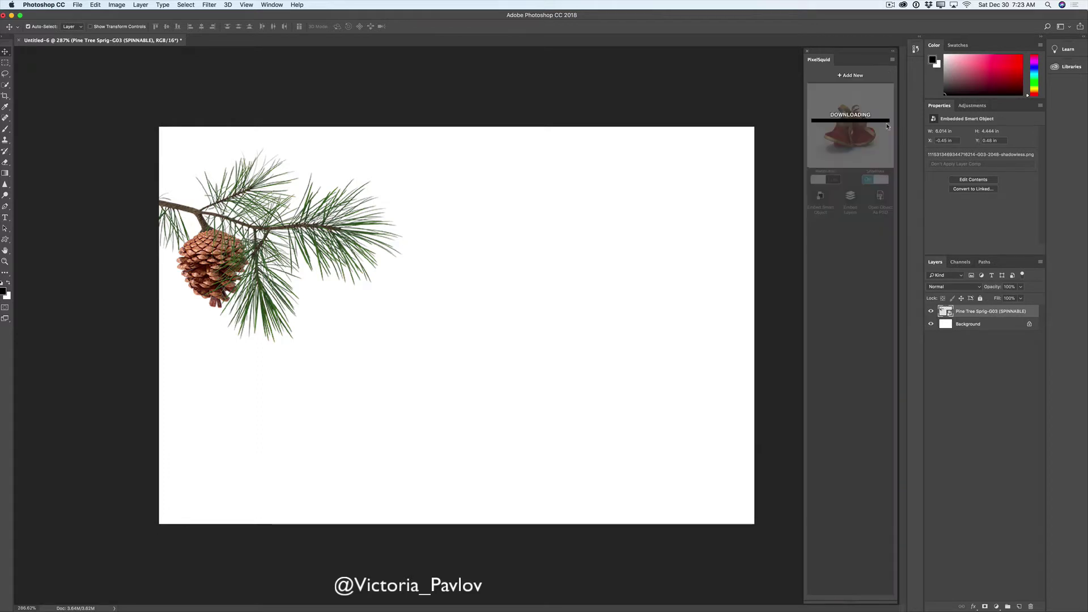
left_click_drag(856, 128, 859, 122)
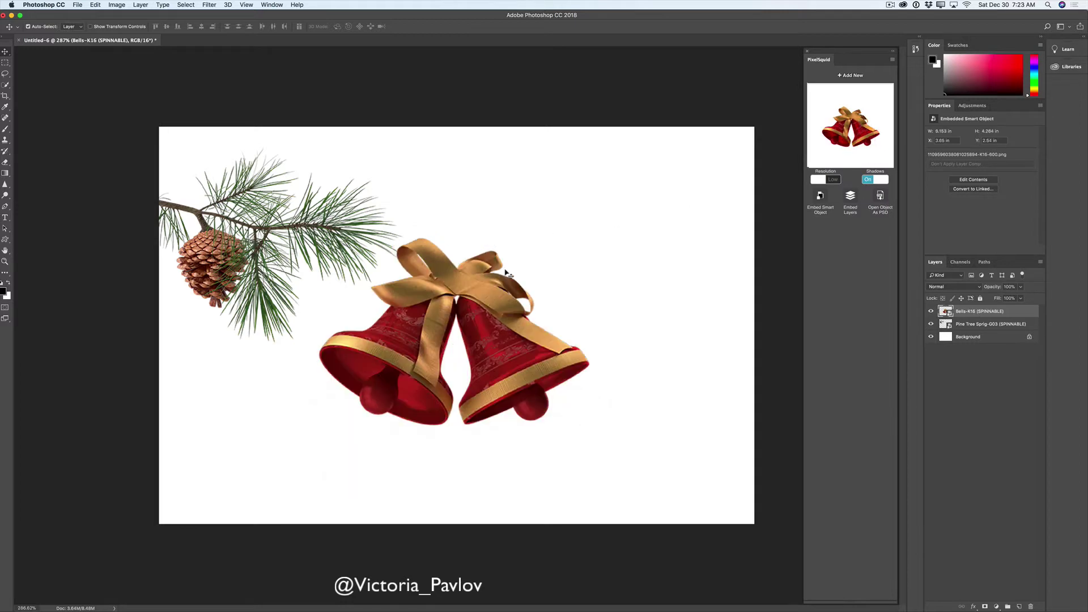
left_click_drag(836, 132, 839, 129)
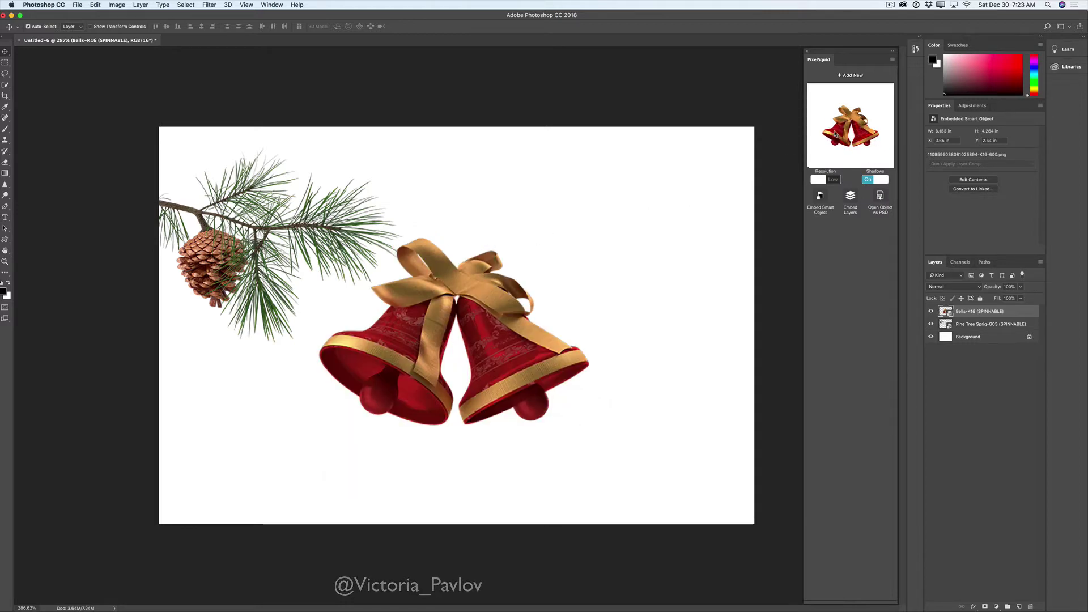
Move the bells over the pine sprig and set them to high resolution with shadows off
left_click_drag(529, 275, 334, 244)
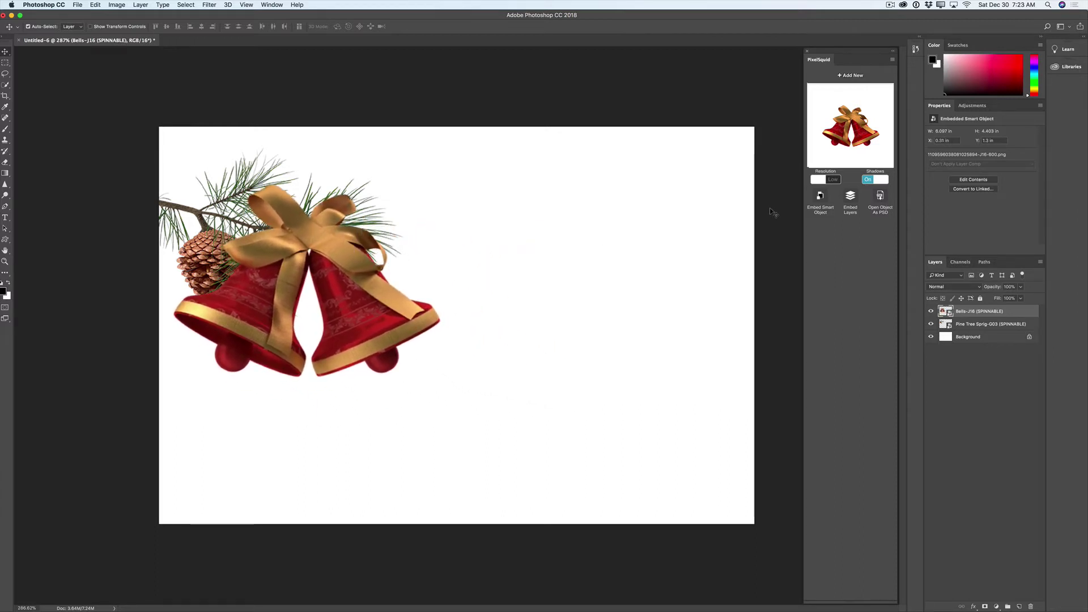
left_click(866, 180)
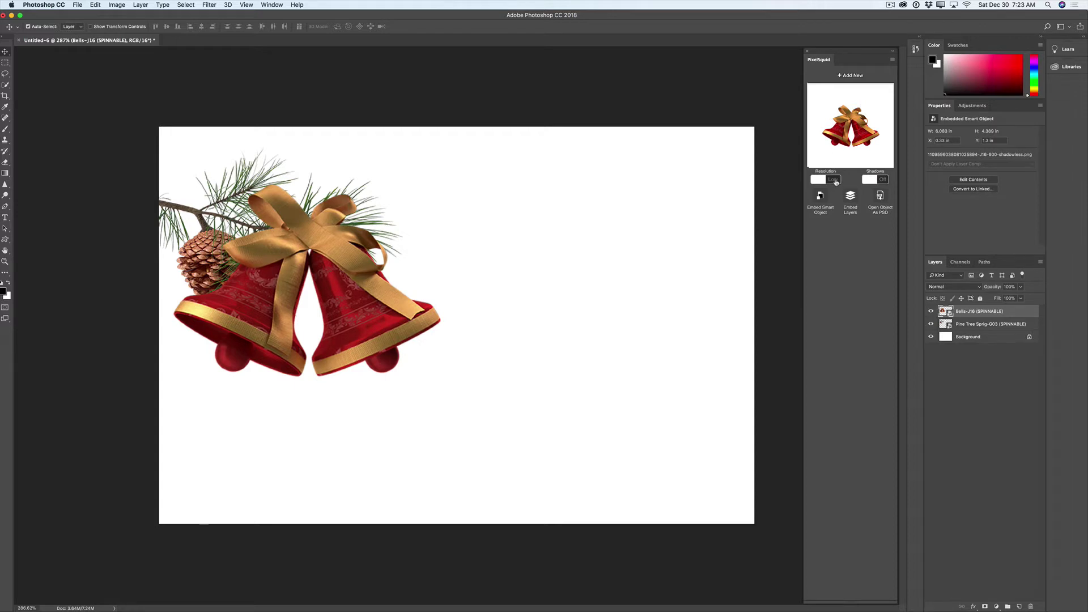
left_click(834, 181)
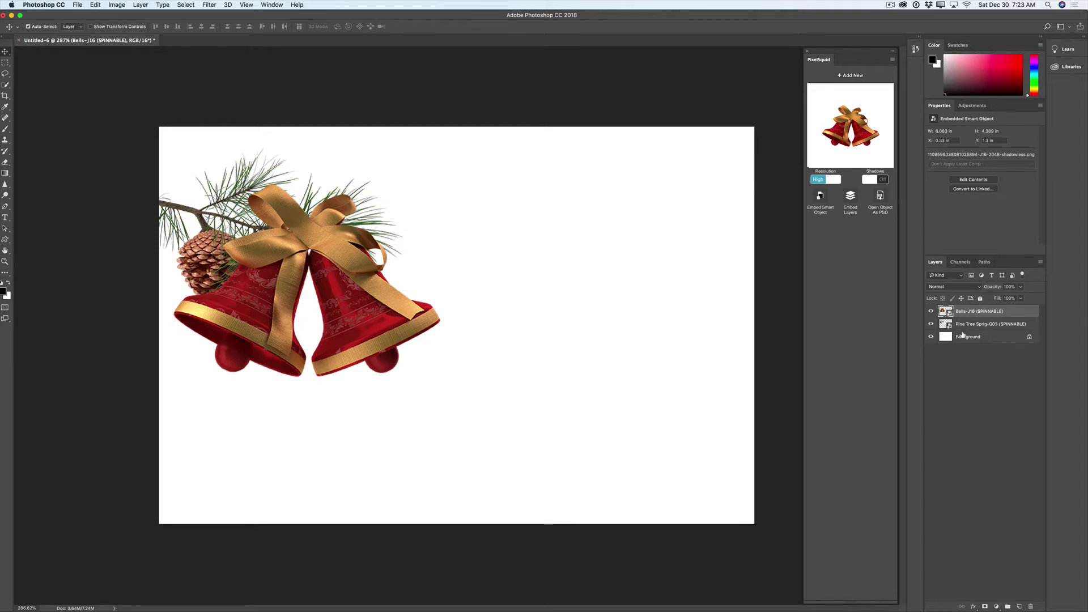
Add the silver curly ribbon directly above the pine sprig layer and spin it to show its coils from another angle
left_click(968, 325)
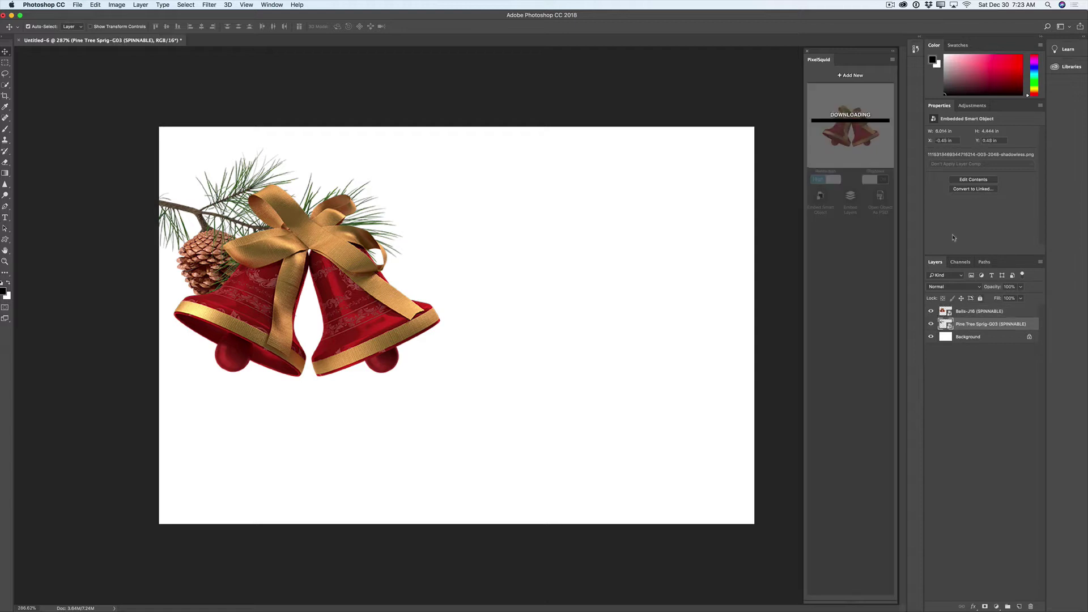
left_click(851, 76)
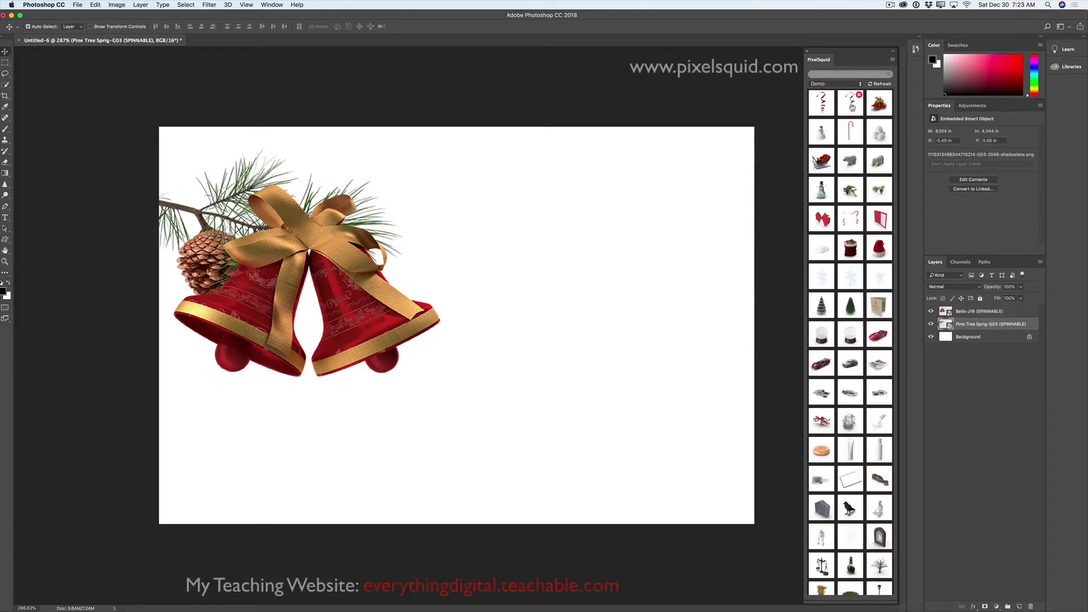
left_click(852, 106)
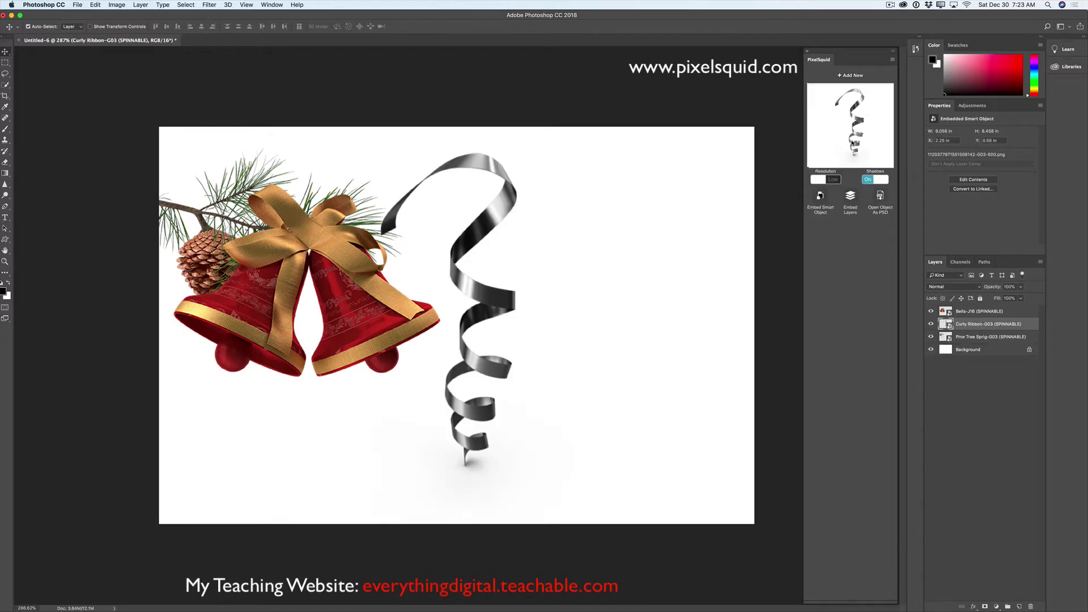
left_click_drag(854, 149, 847, 149)
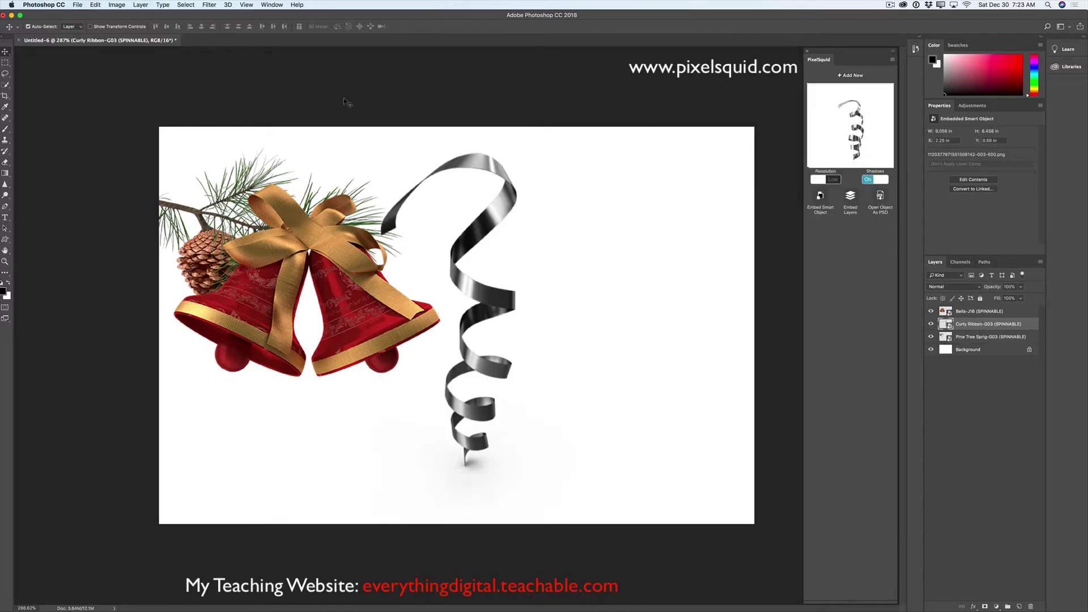
Shrink the silver ribbon, rotate it about -33° behind the right bell, and set it to high resolution with shadows off
left_click(96, 4)
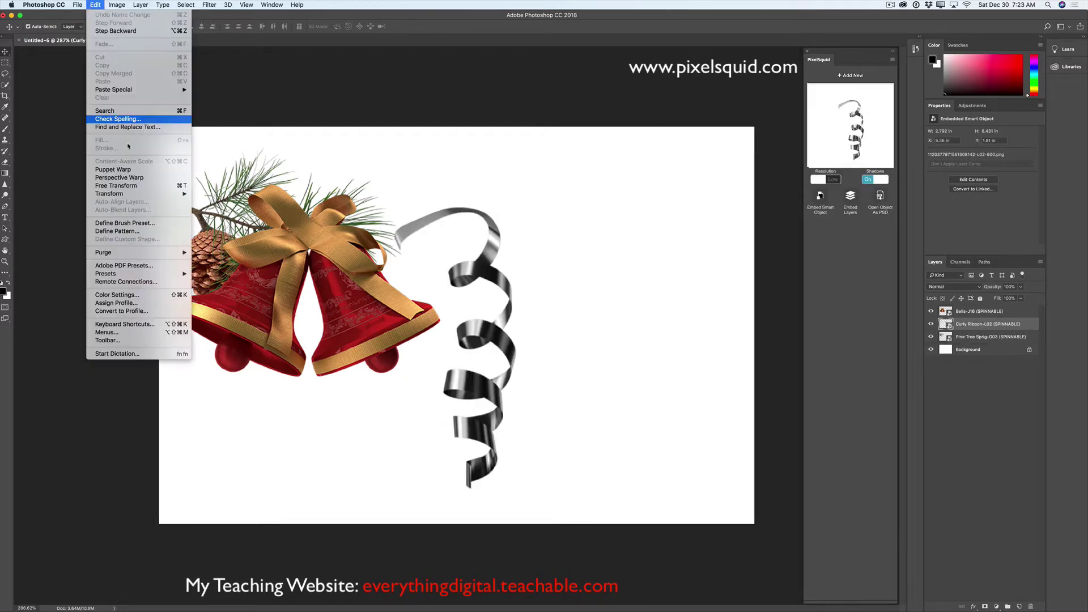
left_click(137, 187)
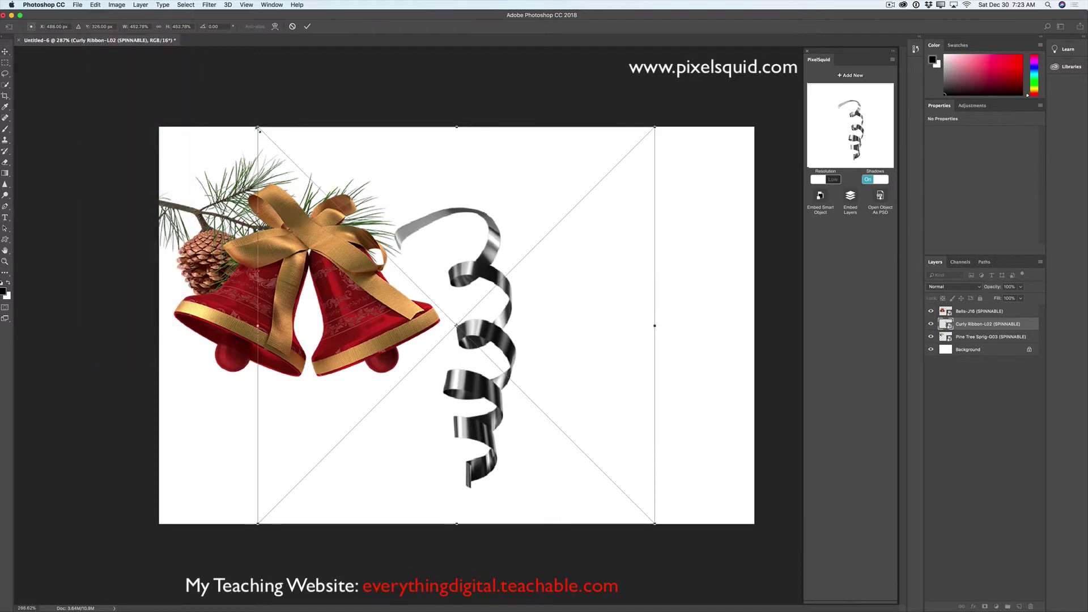
left_click_drag(259, 129, 418, 287)
left_click_drag(537, 339, 343, 232)
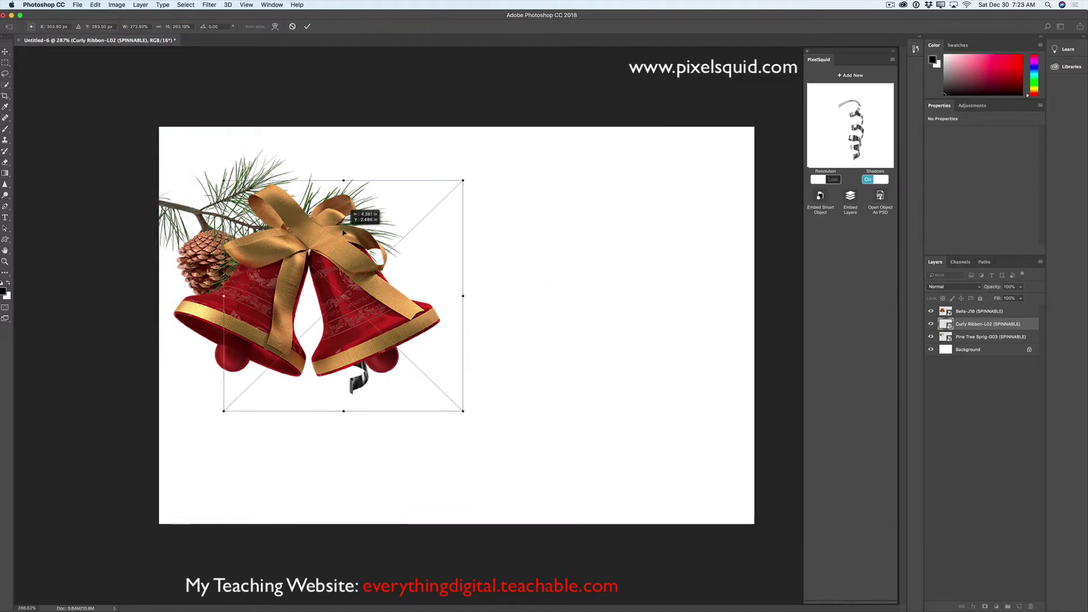
left_click_drag(503, 227, 430, 160)
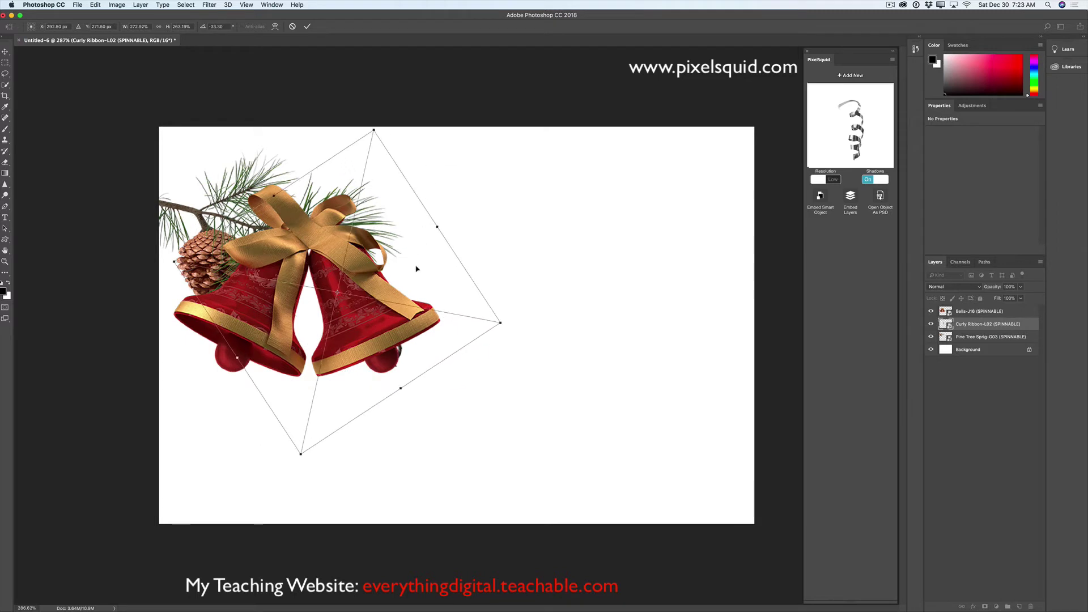
left_click_drag(416, 269, 471, 268)
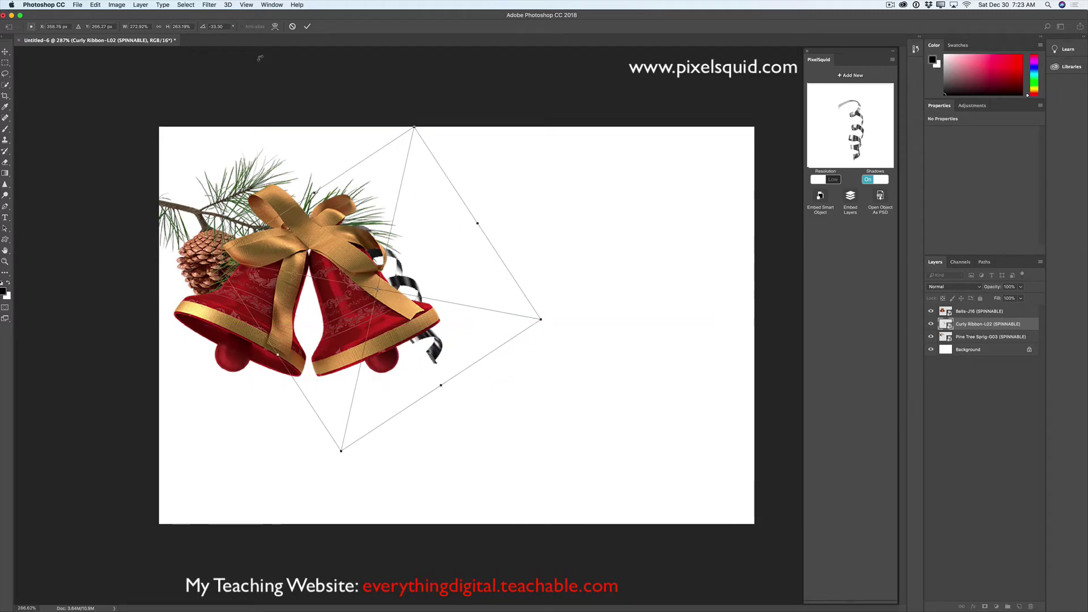
left_click(306, 26)
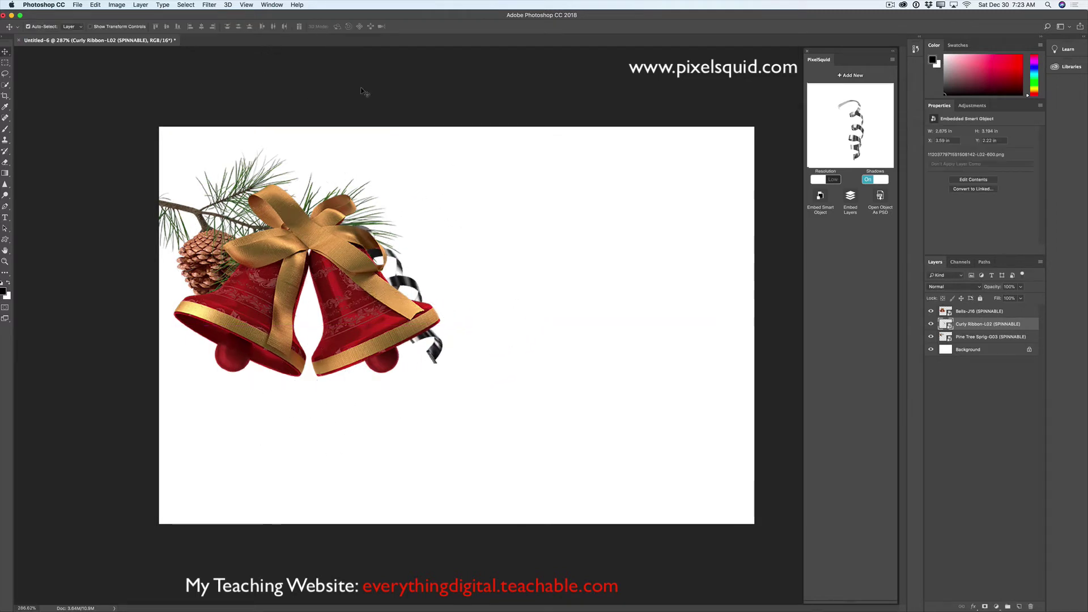
left_click(864, 180)
left_click(832, 179)
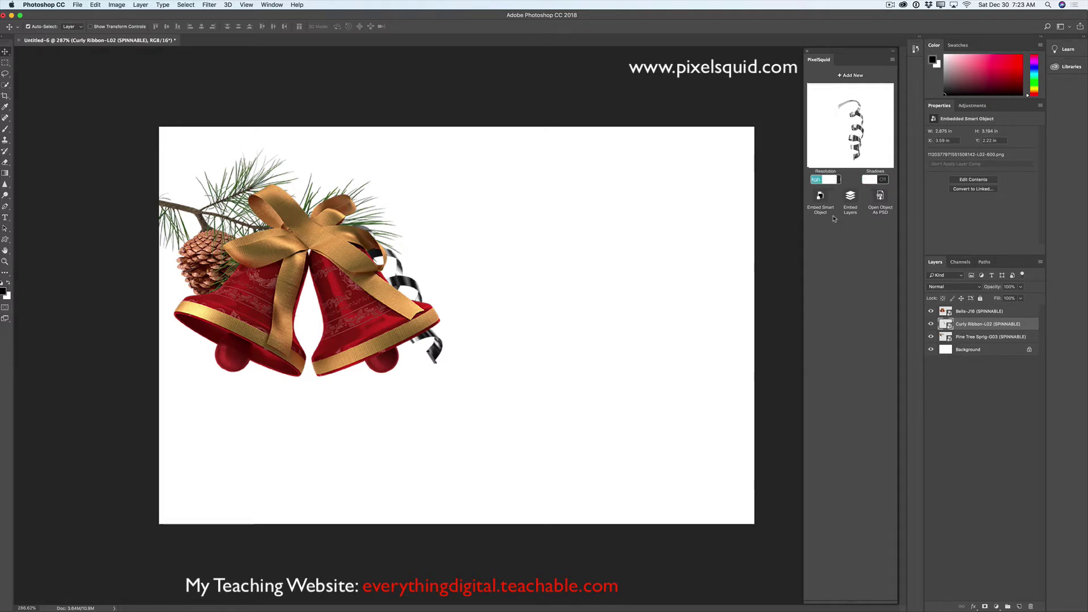
Add the red curly ribbon above the silver ribbon layer and spin it so its top end curls to the right
left_click(850, 76)
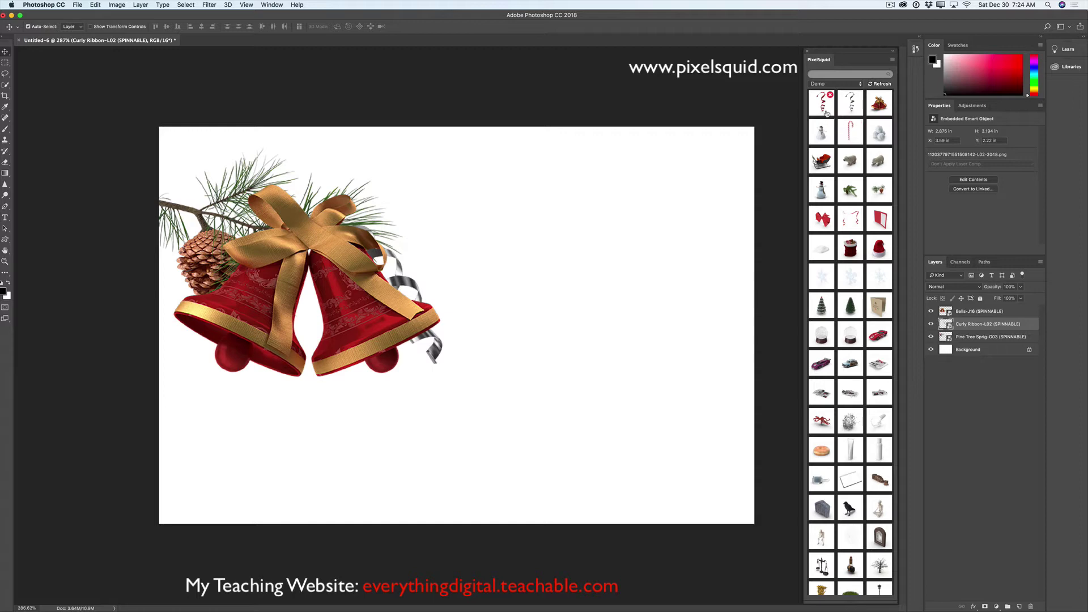
left_click(821, 106)
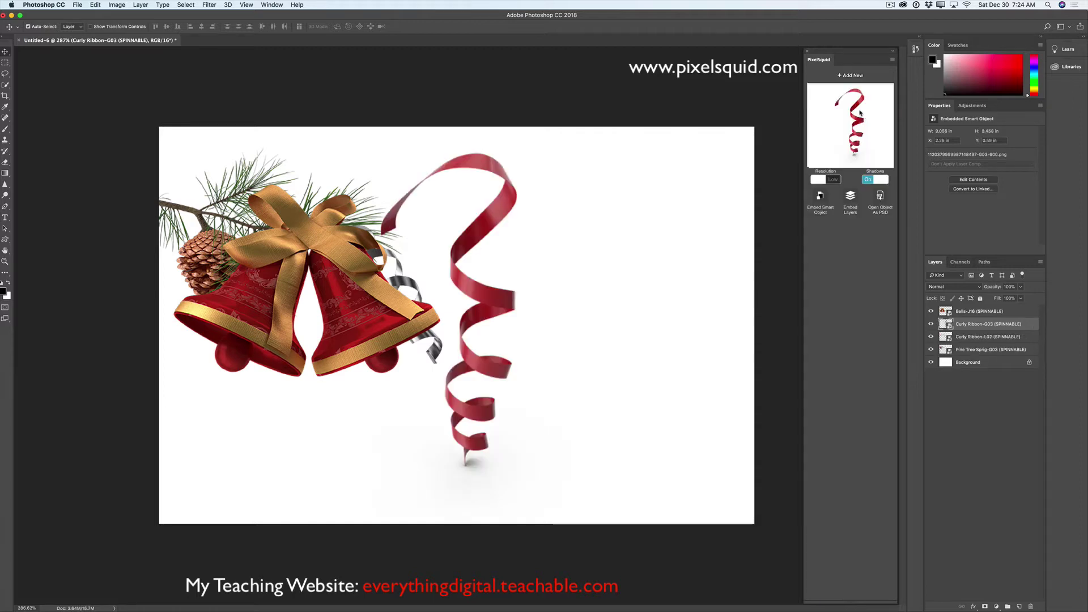
Scale the red ribbon down behind the bells, hanging between them, and set it to high resolution with shadows off
left_click(95, 4)
left_click(130, 186)
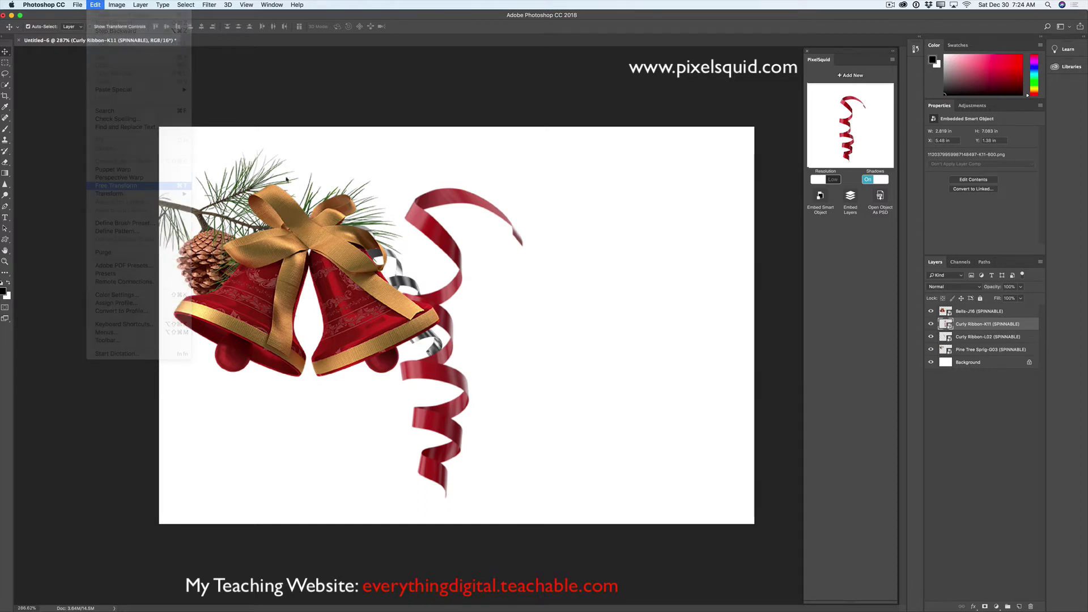
left_click_drag(259, 128, 418, 246)
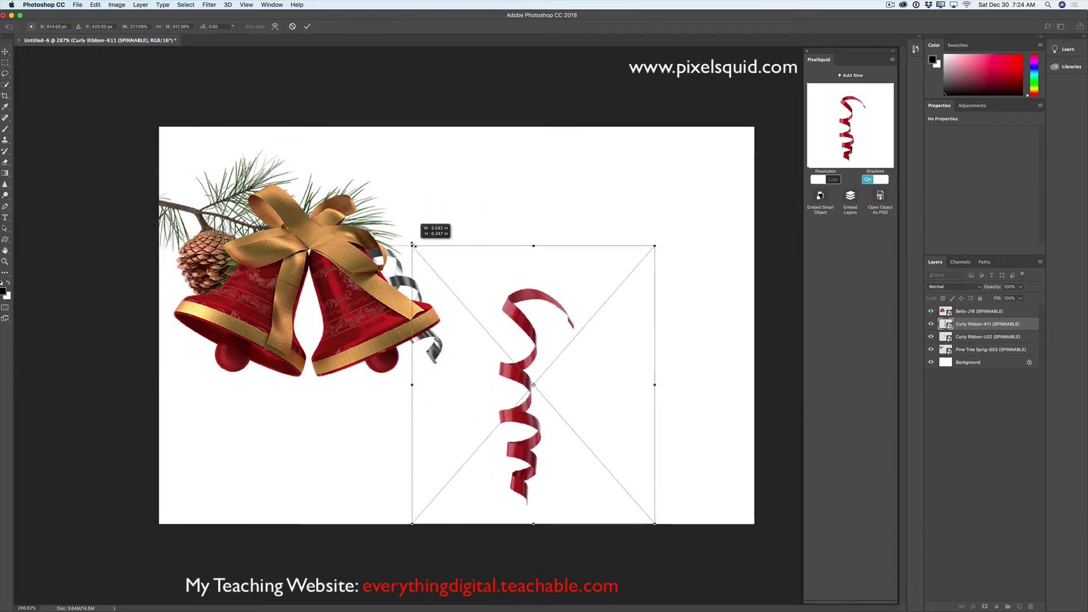
left_click_drag(527, 289, 300, 252)
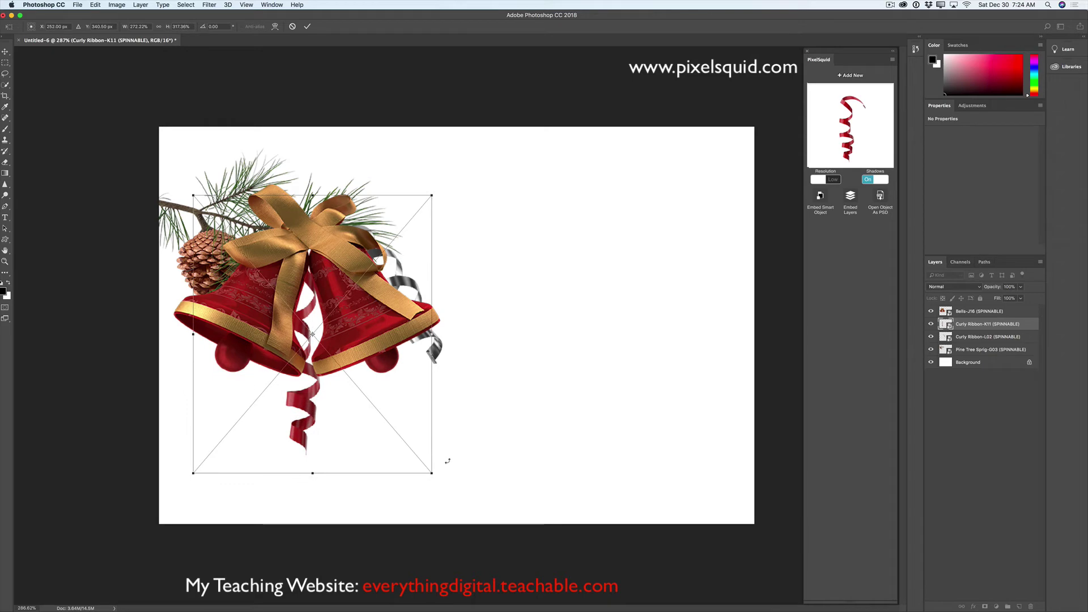
left_click_drag(432, 473, 440, 418)
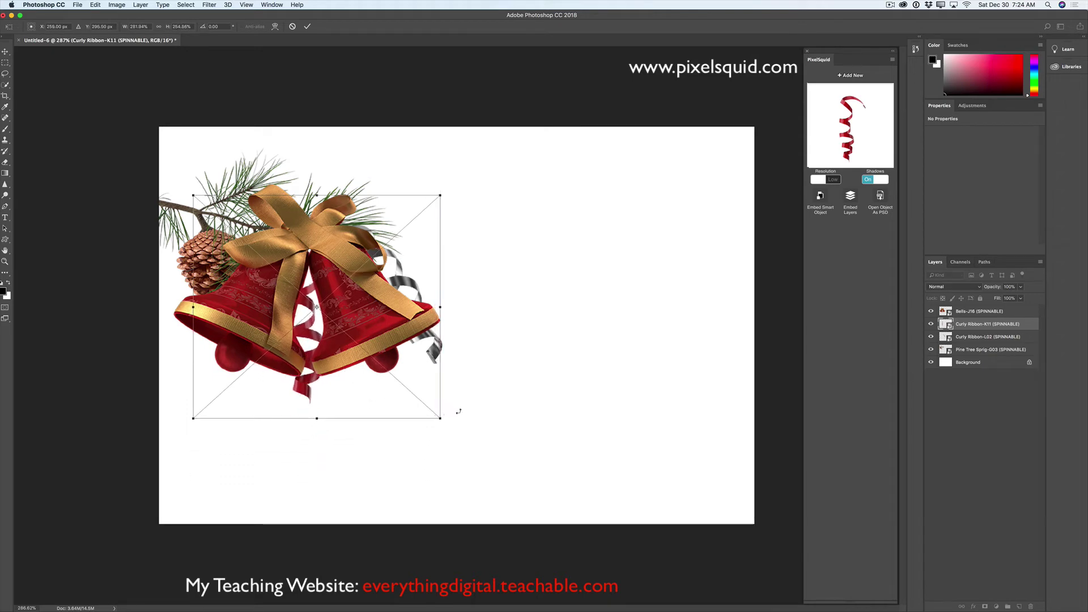
left_click(307, 26)
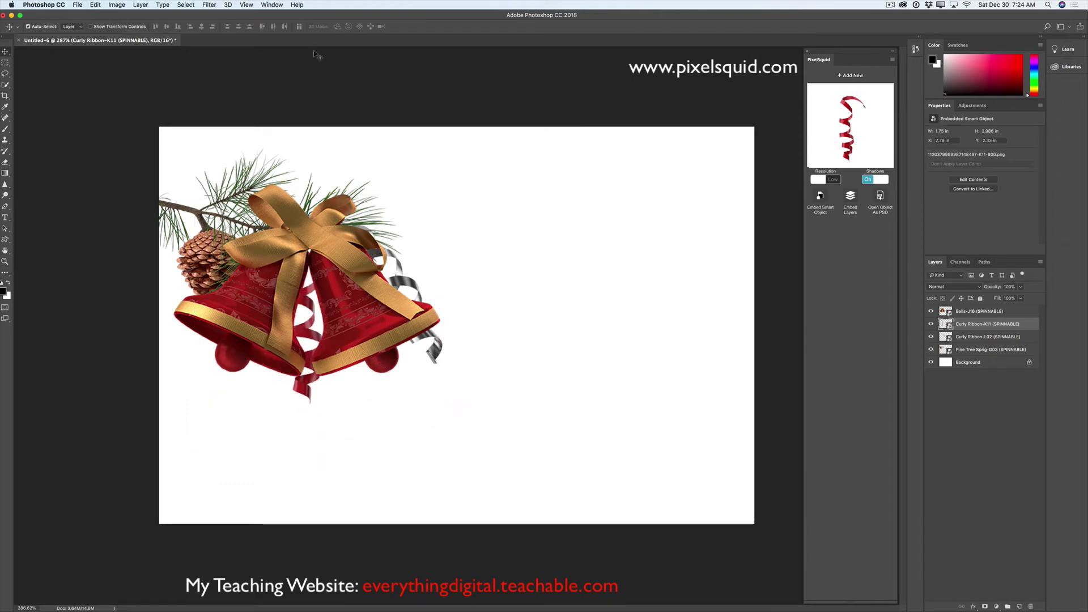
left_click(865, 178)
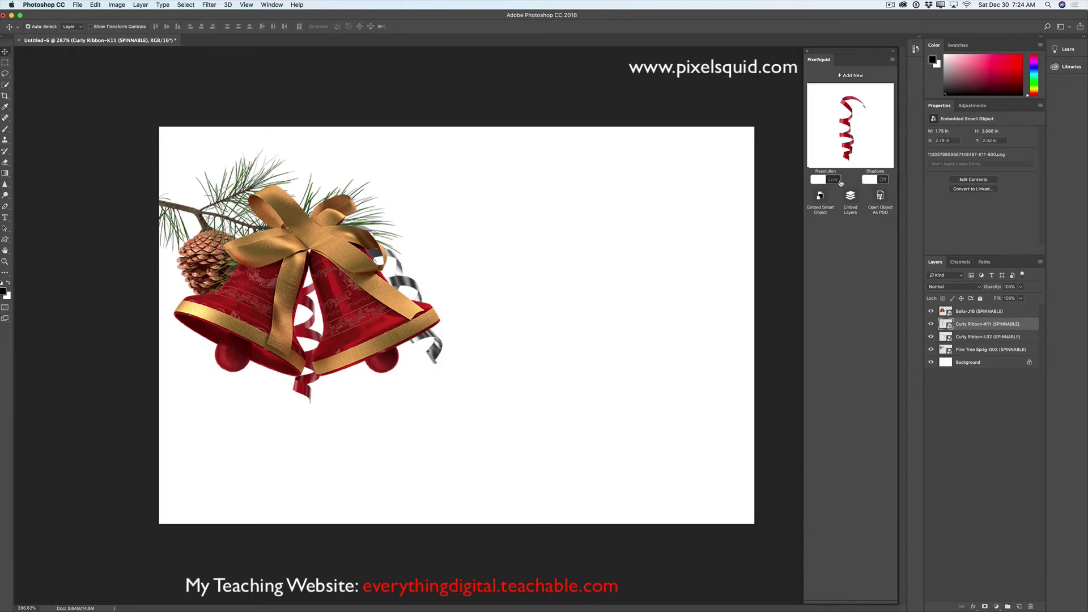
left_click(838, 179)
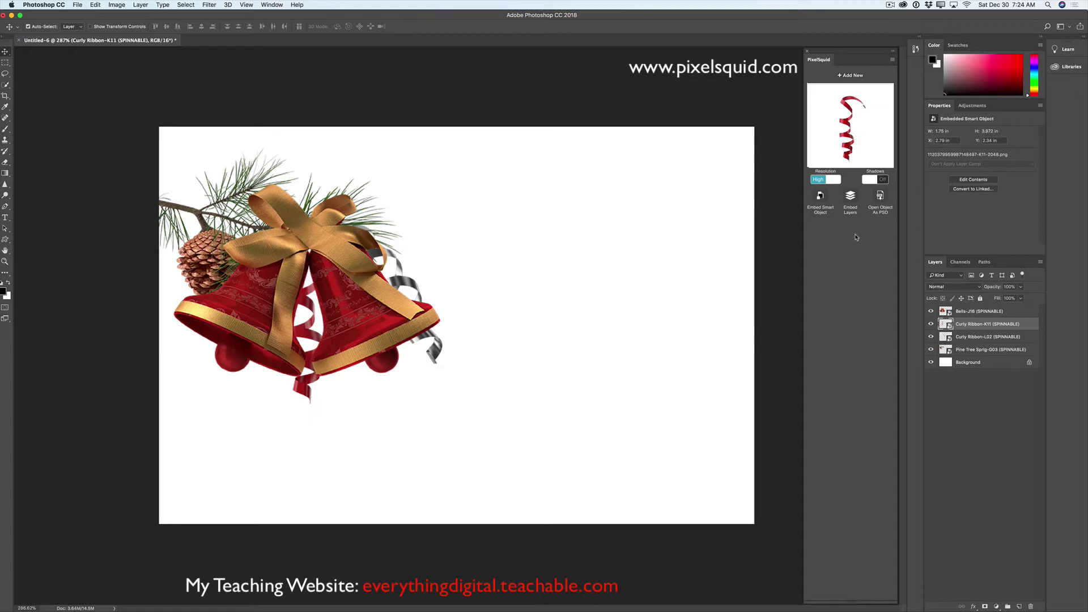
Draw a vertical divider about 335 px tall beside the bells with the Line tool, using a brown fill and no stroke, above the bells layer
left_click(1002, 315)
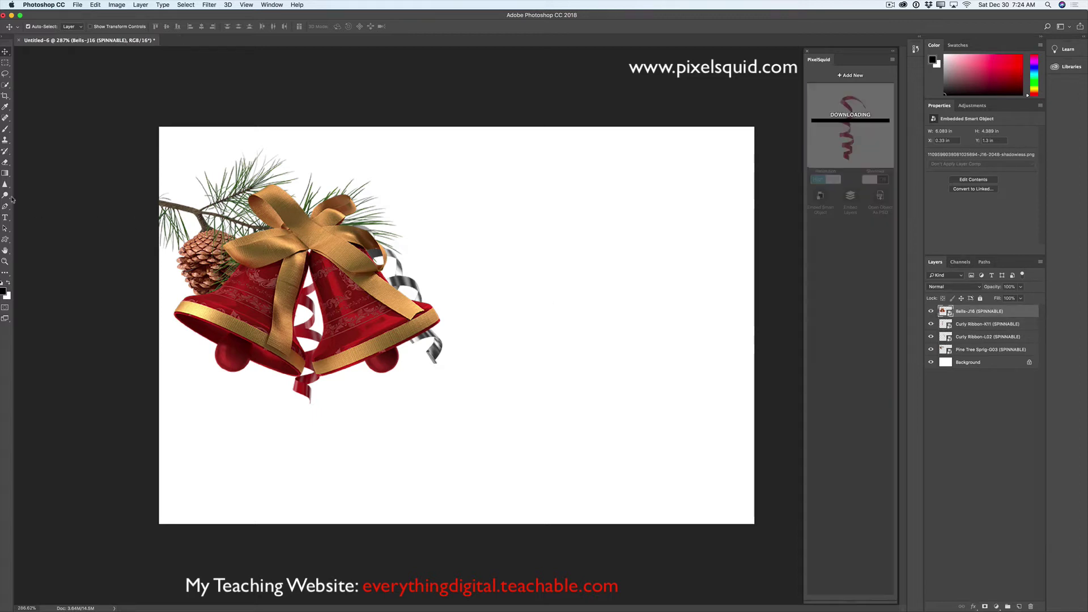
left_click(5, 240)
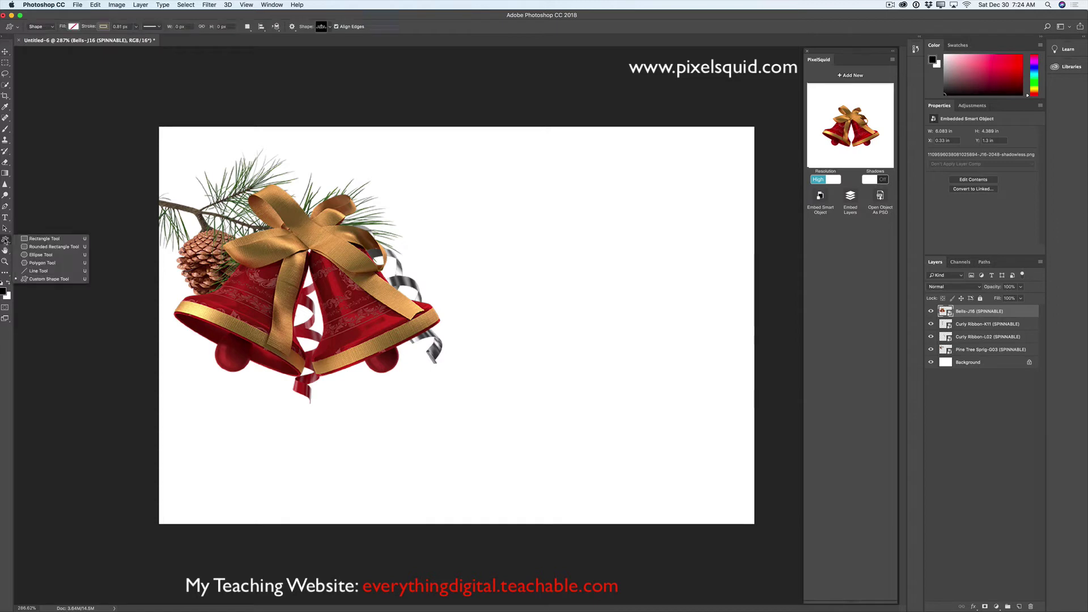
left_click(39, 271)
left_click(73, 27)
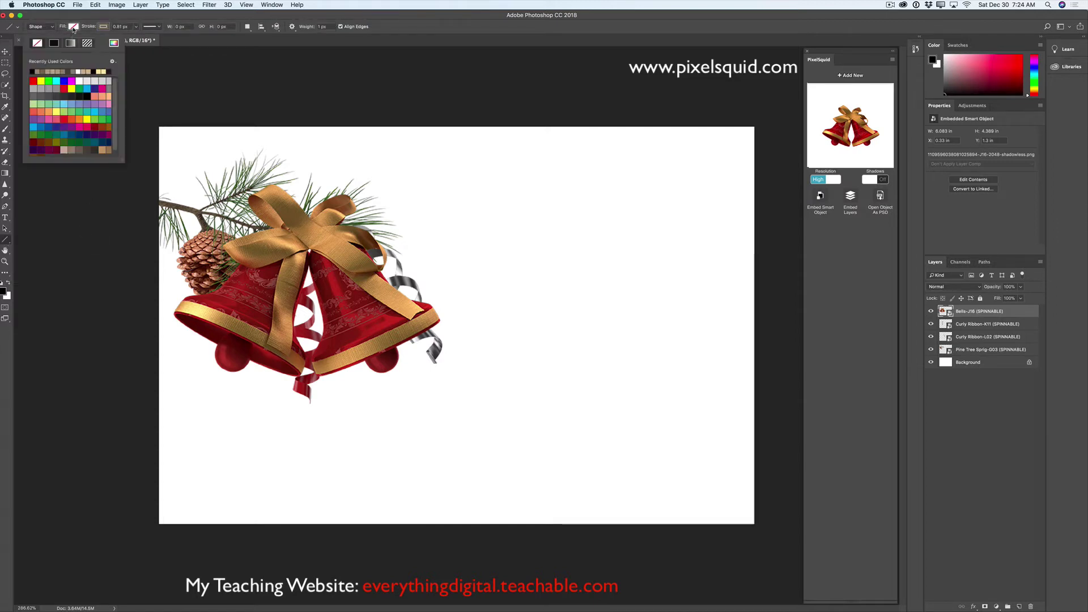
left_click(46, 70)
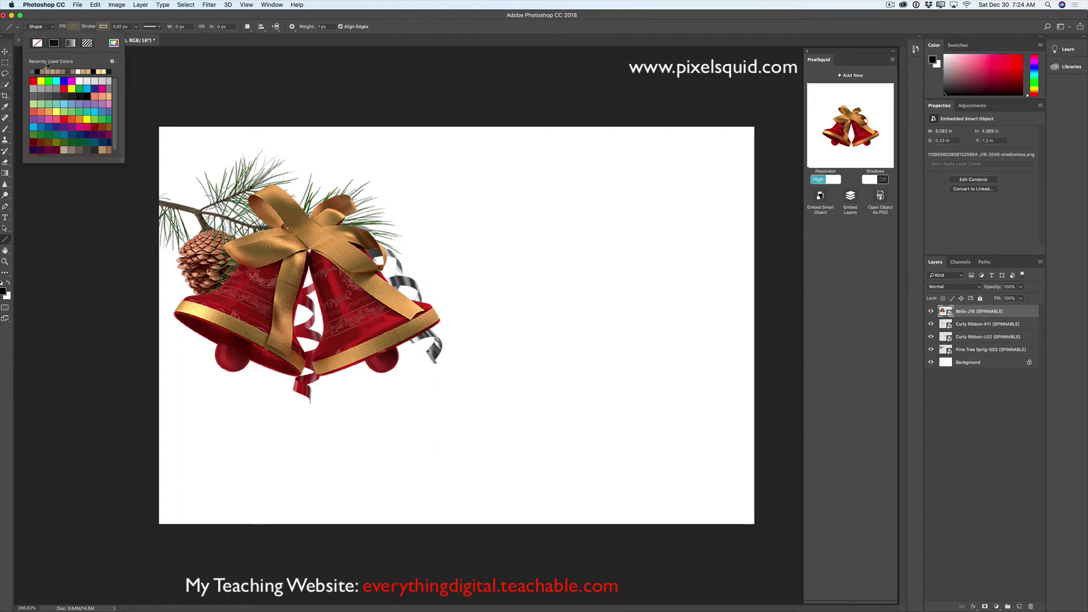
left_click(88, 29)
left_click(88, 30)
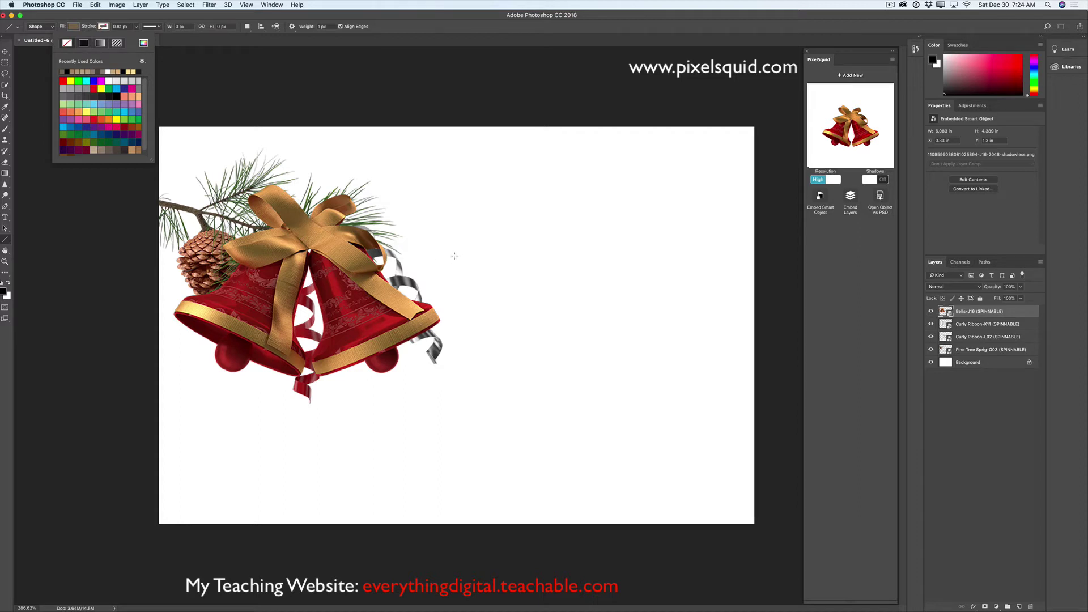
left_click_drag(454, 256, 455, 460)
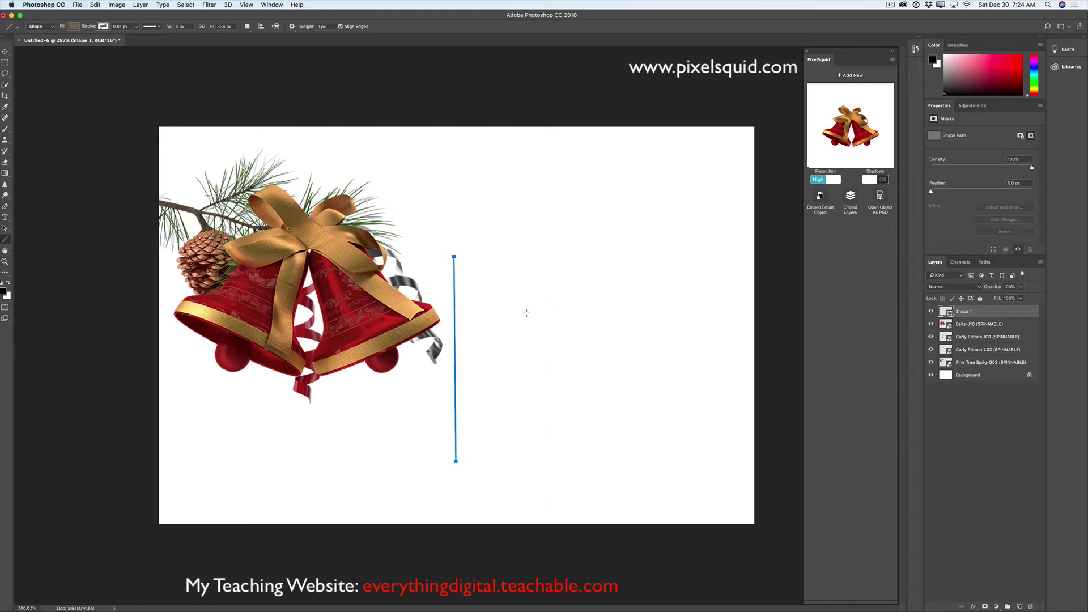
Draw four stacked horizontal address lines beside the divider, the top one shorter at about 335 px and the lower three about 418 px long
left_click_drag(519, 313, 725, 312)
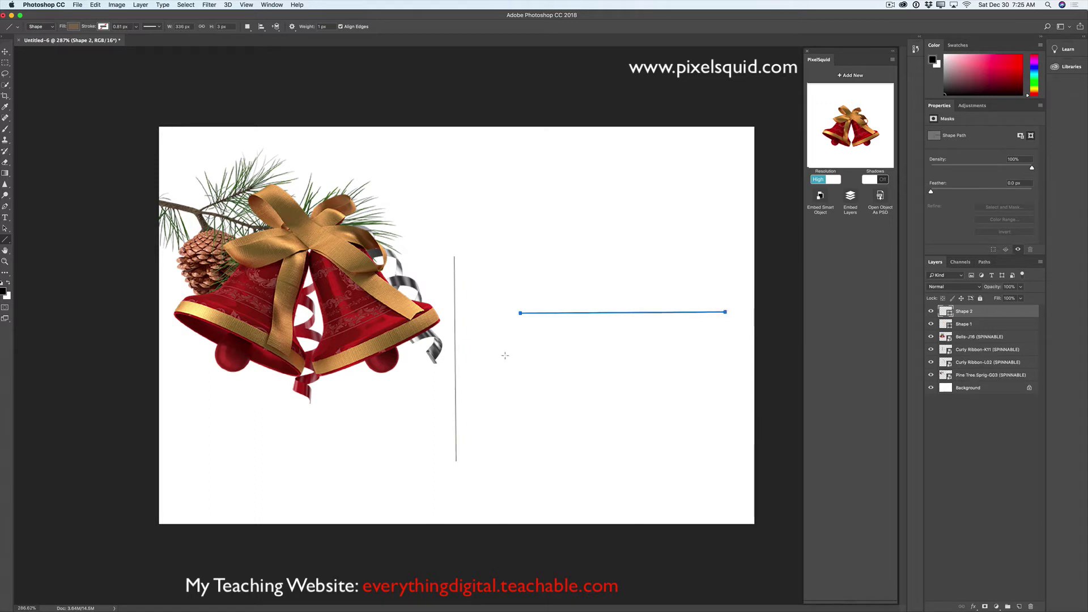
left_click_drag(471, 348, 726, 346)
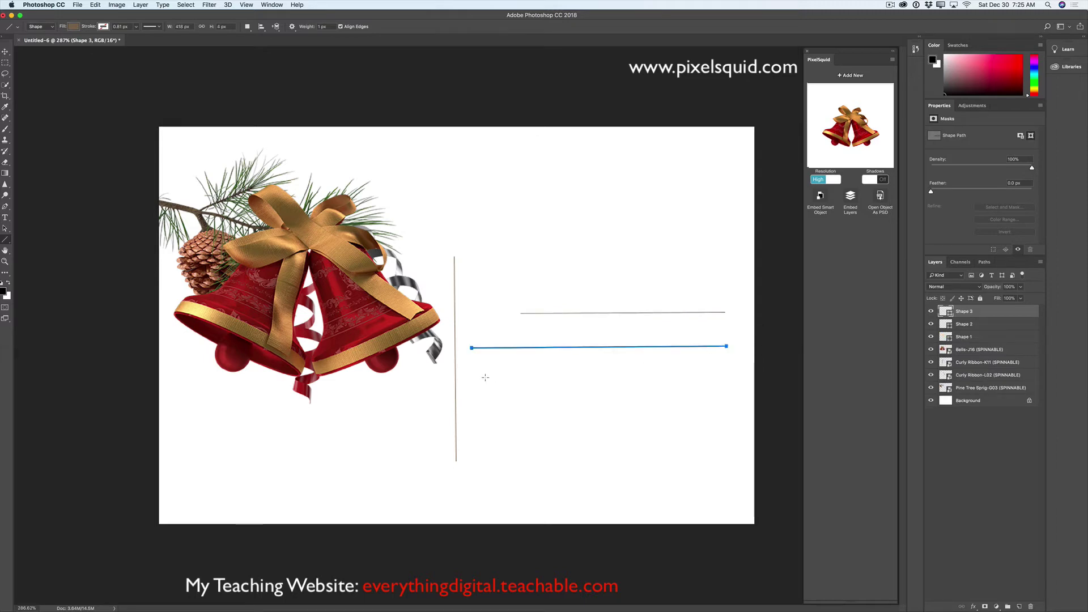
left_click_drag(471, 384, 726, 382)
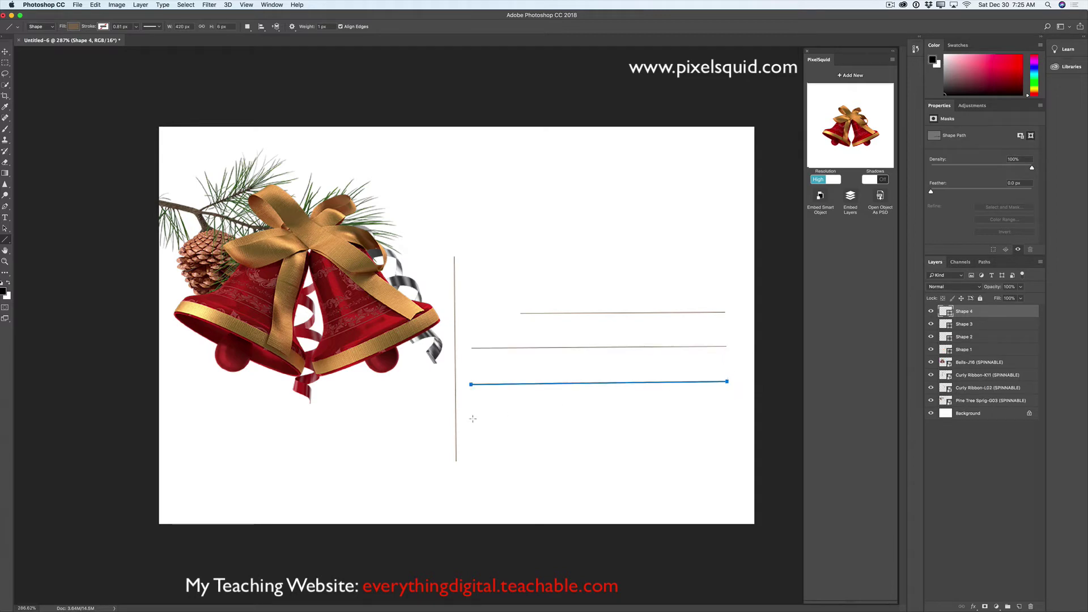
left_click_drag(470, 417, 727, 414)
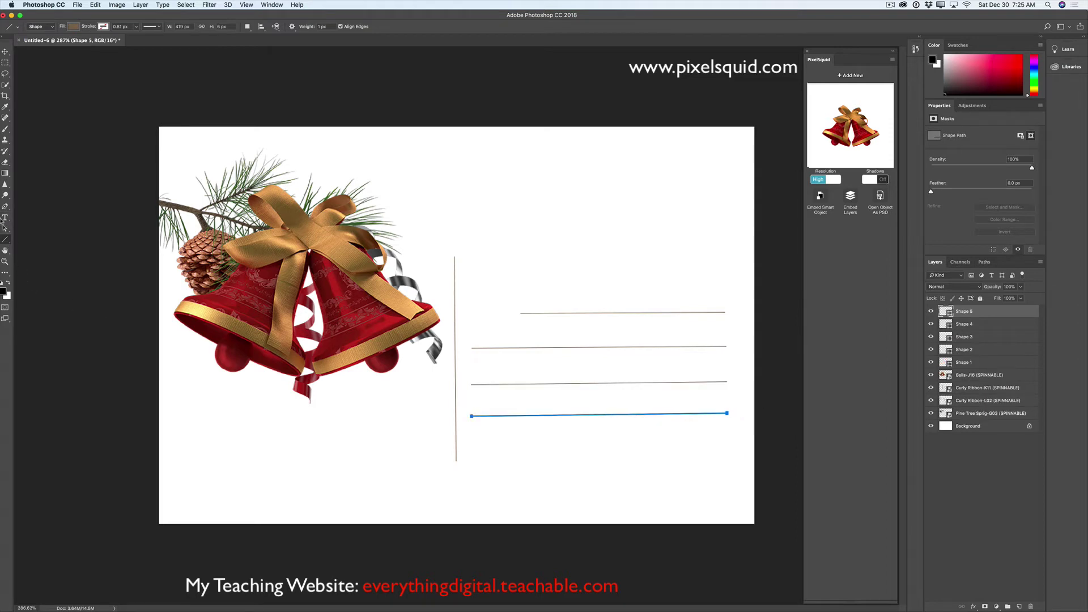
Add a horizontal text layer reading "To" above the start of the top address line
left_click(5, 218)
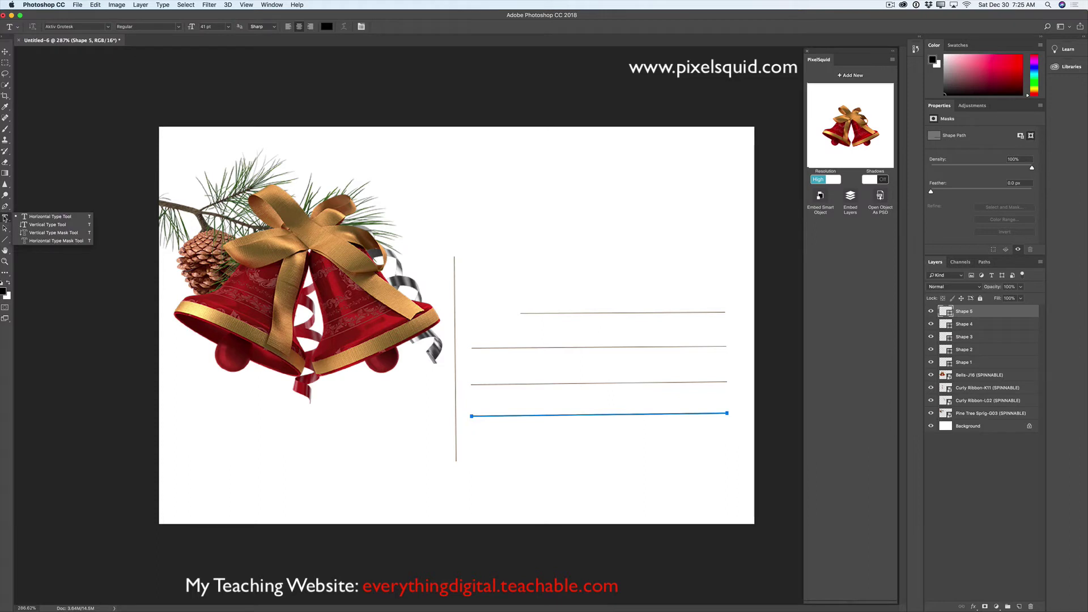
left_click(35, 217)
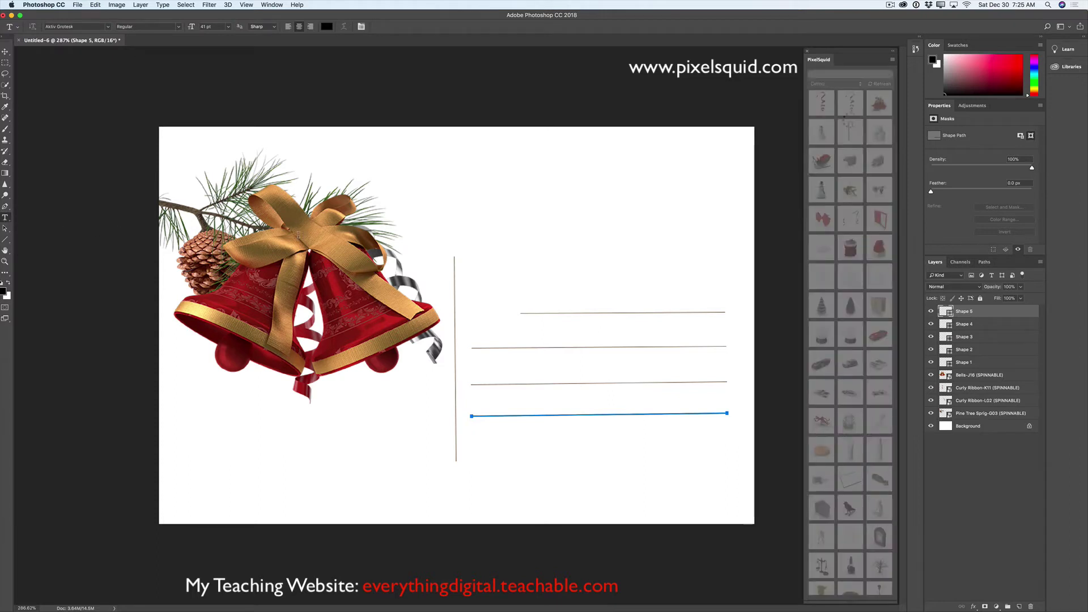
left_click(492, 289)
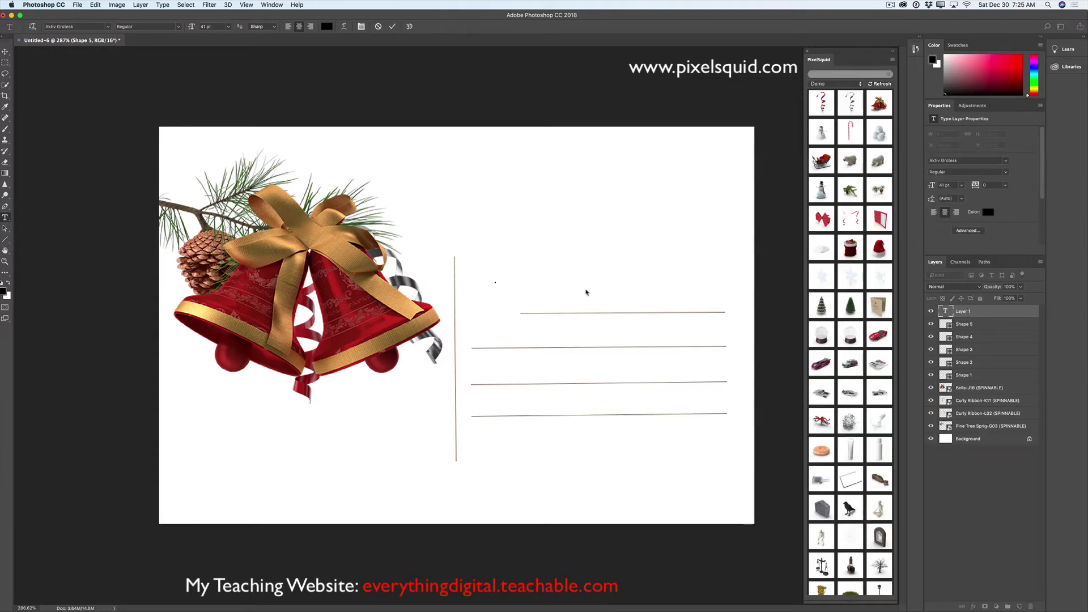
type("To")
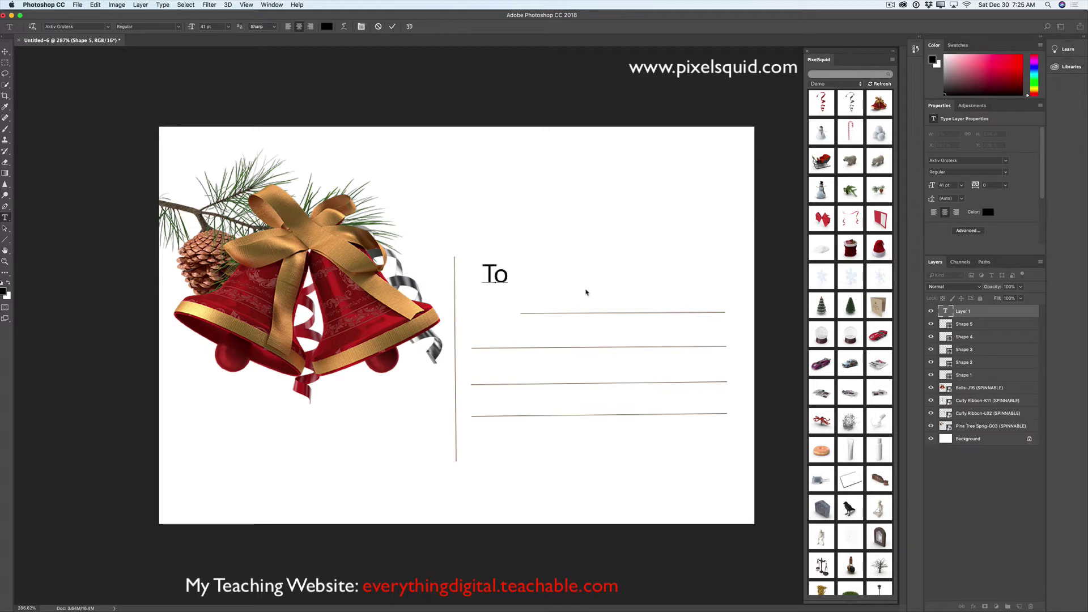
Change the color of the "To" text to dark brown, hex 393322
left_click_drag(509, 276, 480, 274)
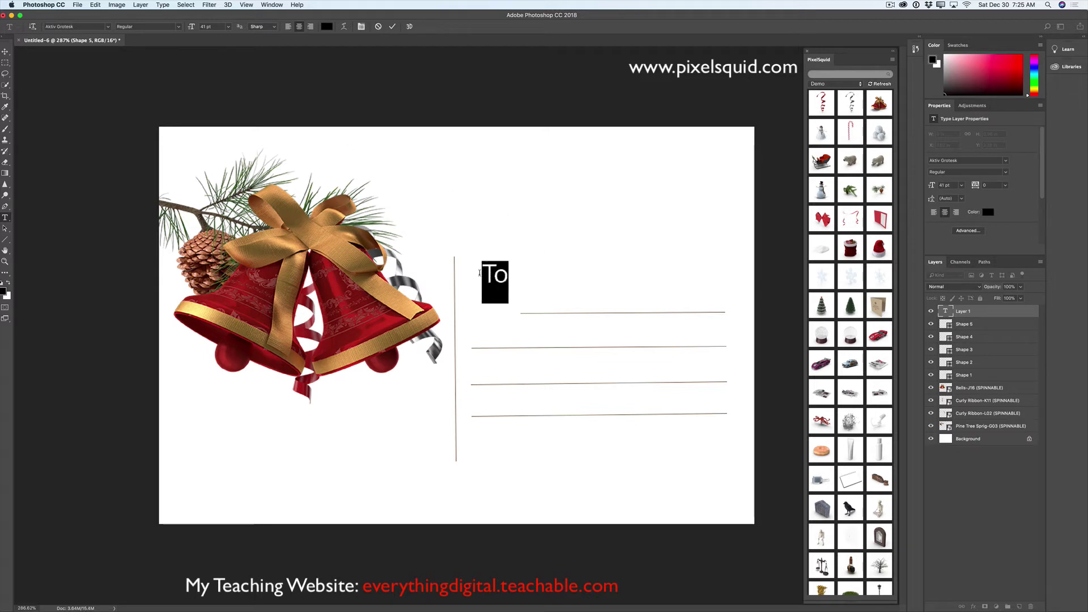
left_click(326, 27)
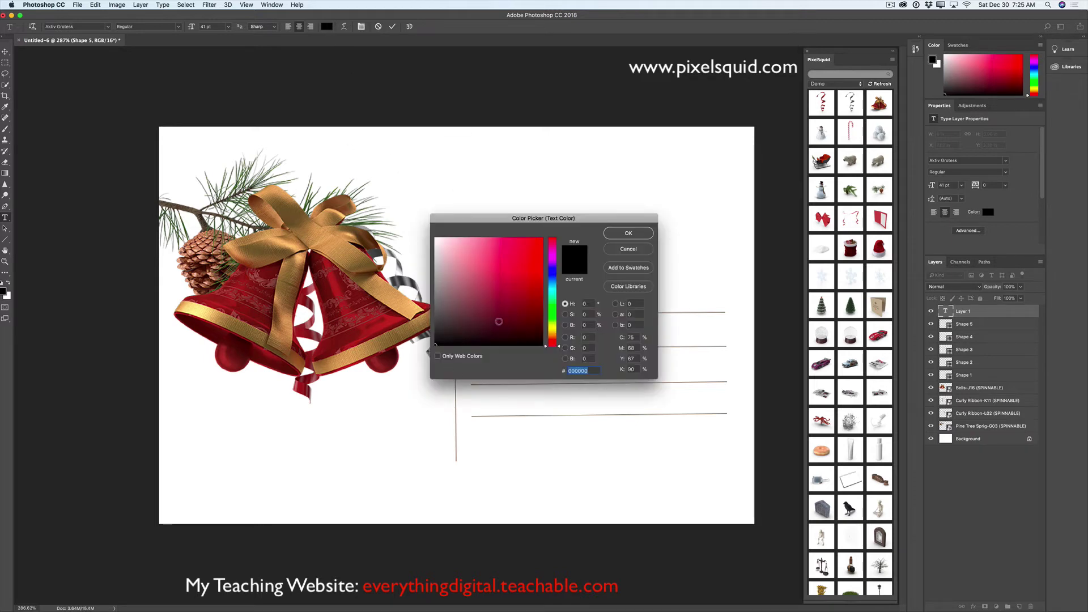
mouse_move(558, 346)
left_mouse_down()
mouse_move(488, 351)
mouse_move(547, 346)
mouse_move(550, 334)
left_mouse_up()
left_click_drag(448, 342, 478, 321)
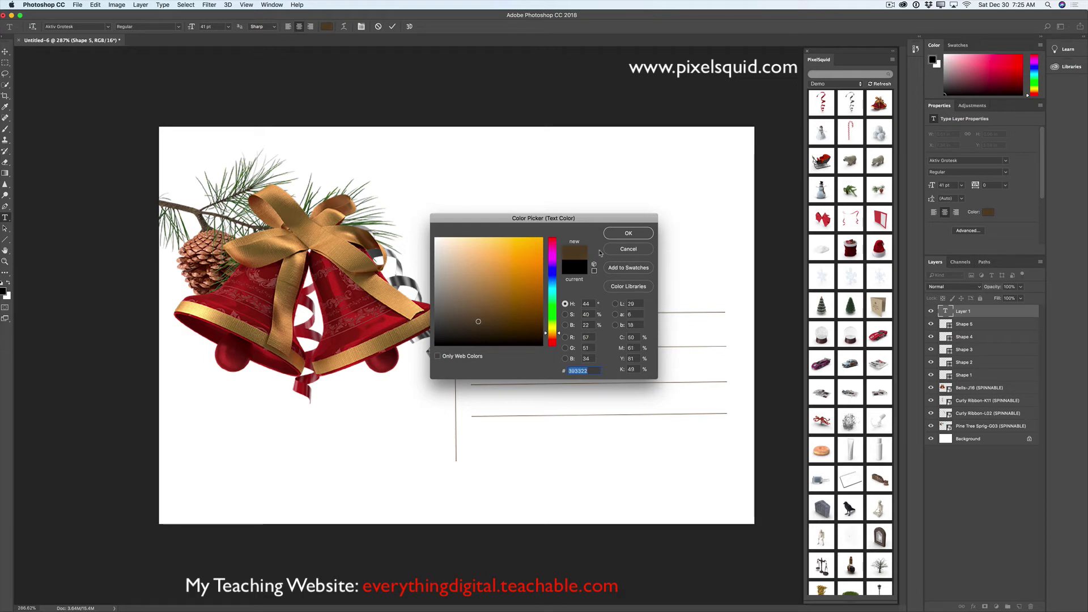
left_click(632, 233)
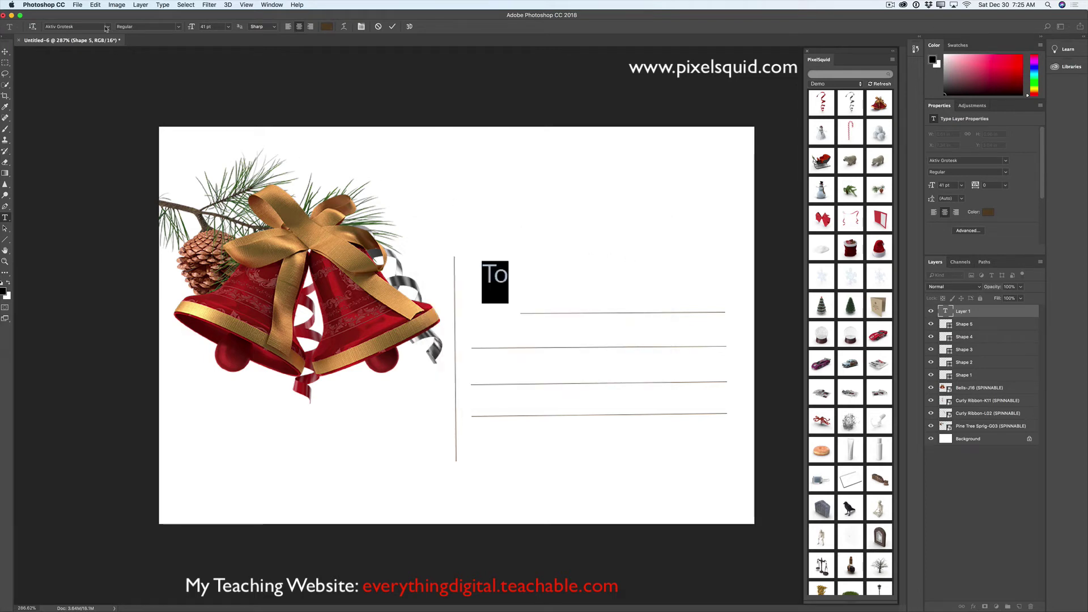
Set the "To" text in Bickham Script Pro 3 at 62 pt and move it to the start of the top address line
left_click(108, 26)
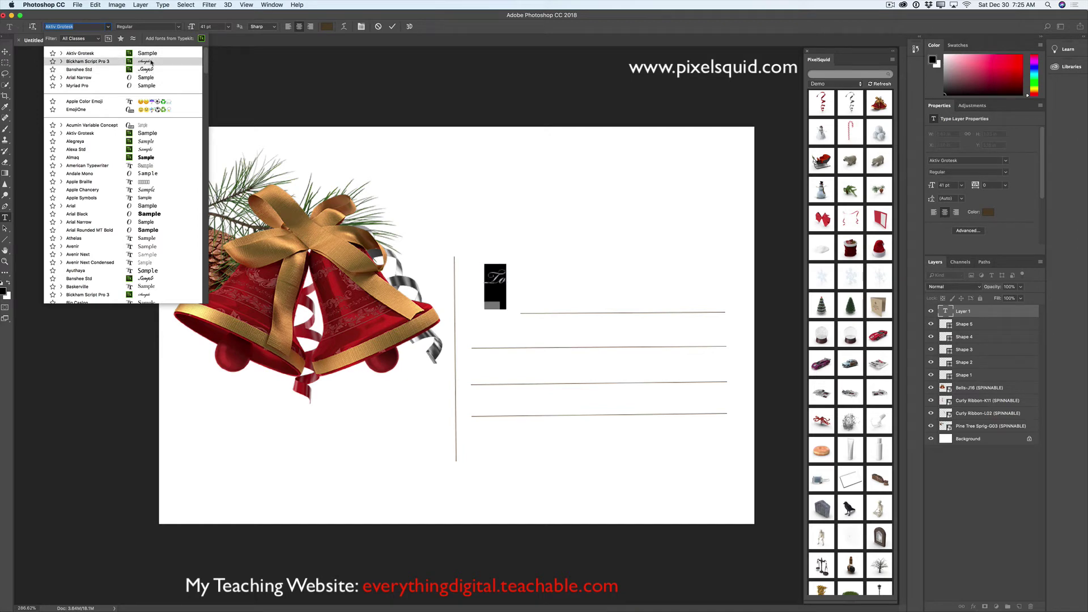
left_click(152, 61)
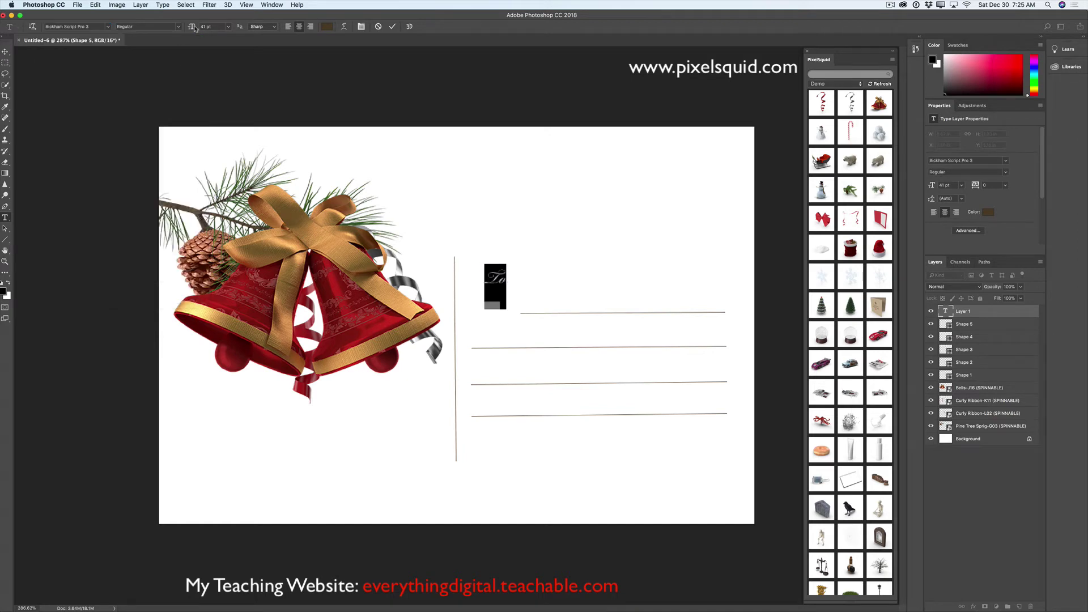
left_click_drag(189, 28, 197, 31)
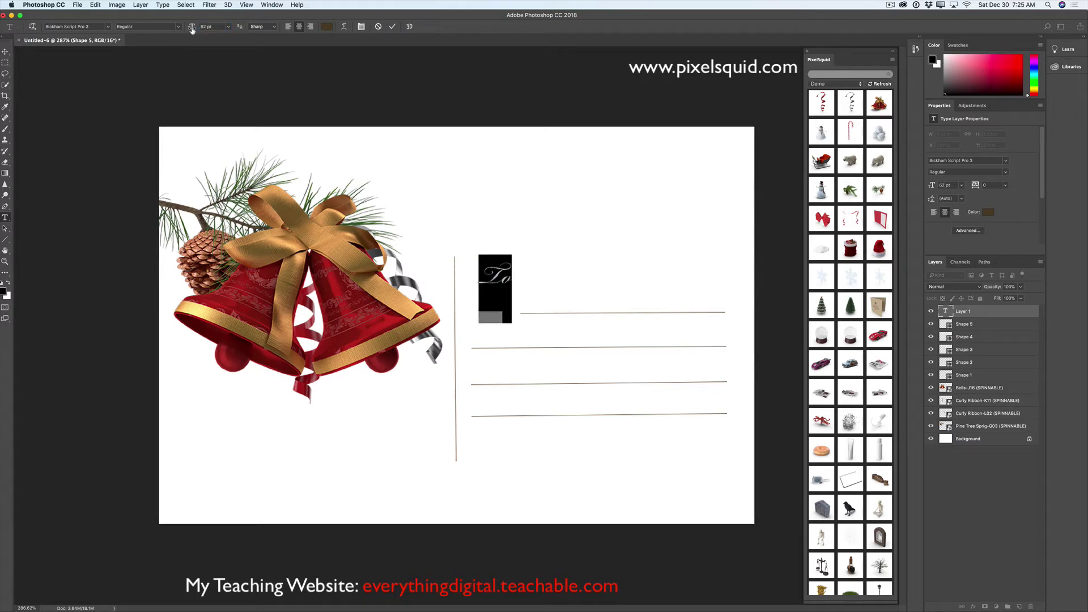
left_click(6, 51)
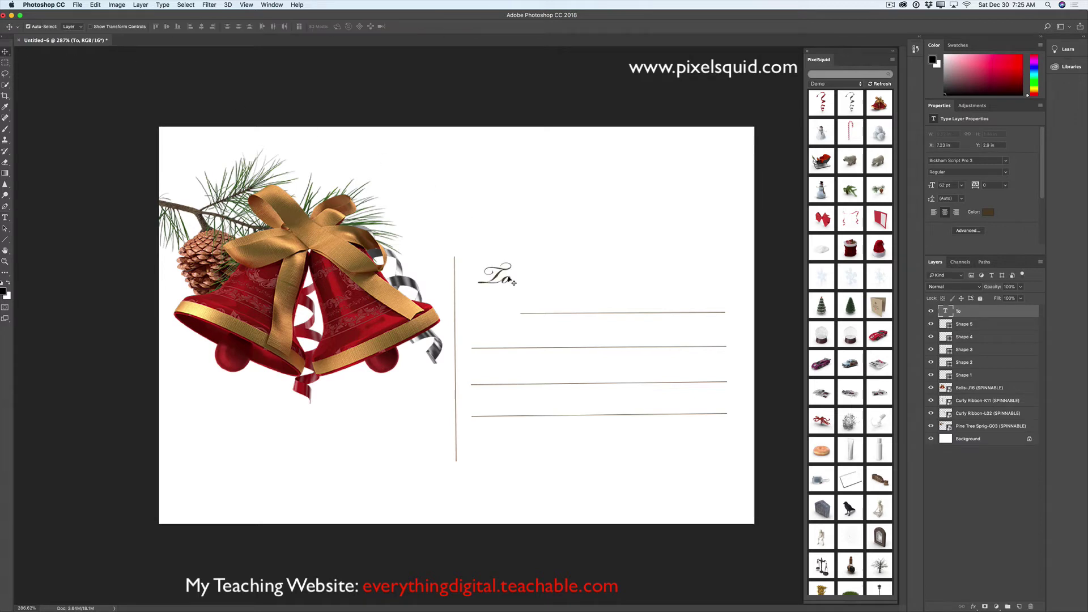
left_click_drag(510, 279, 520, 310)
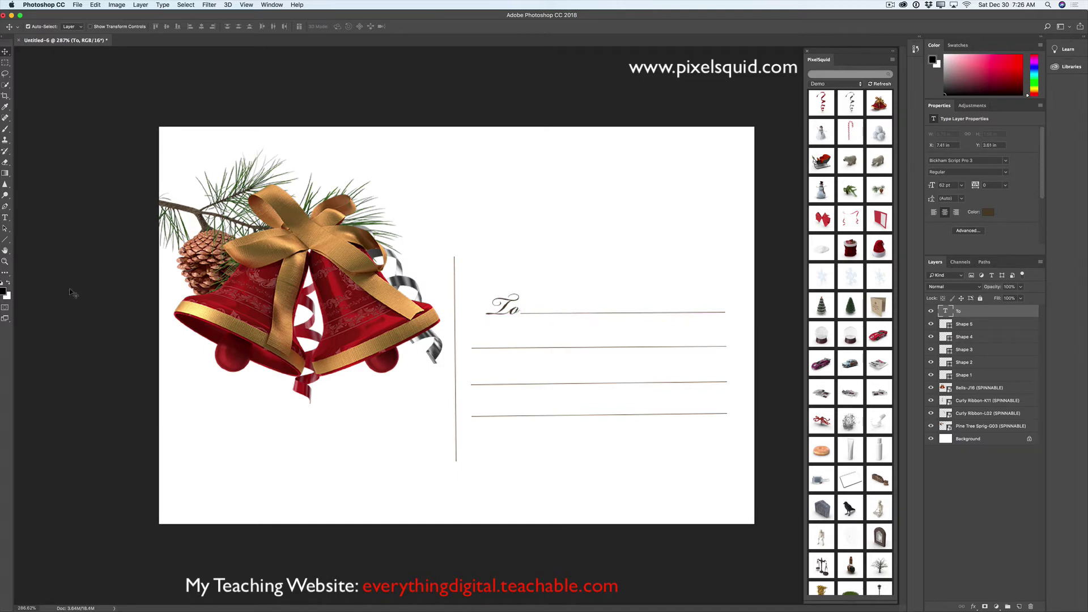
Add a new text layer reading "Happy New Year" in the empty area below the bells
left_click(5, 218)
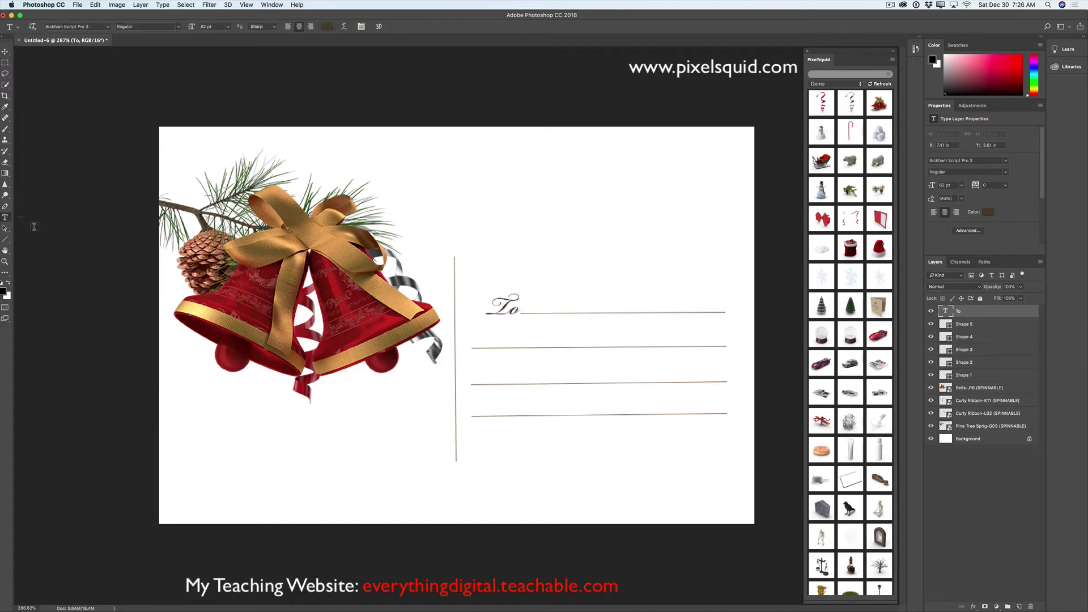
left_click(282, 440)
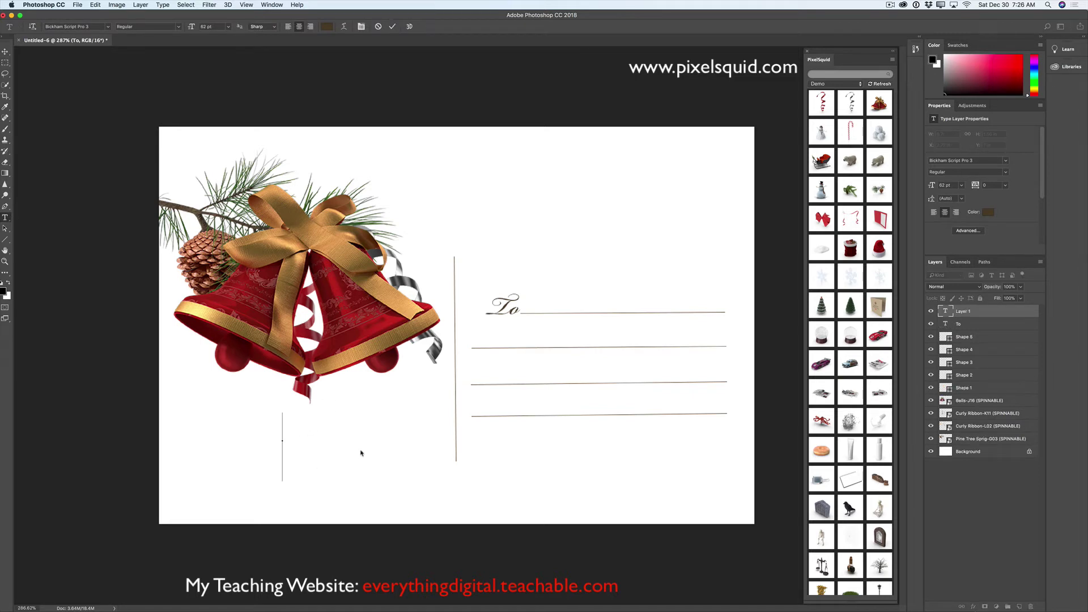
type("Happy")
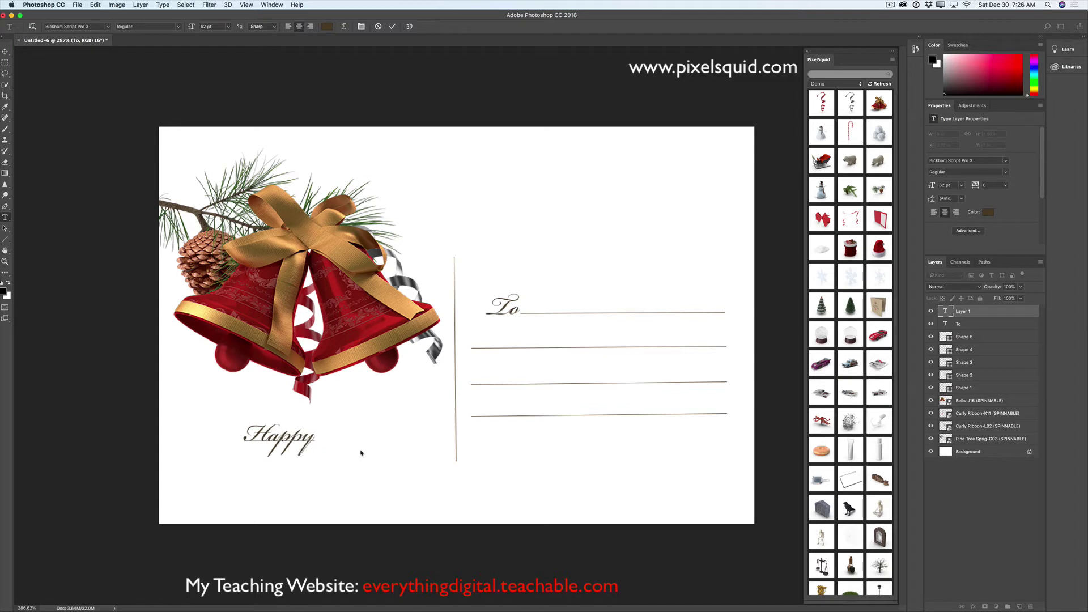
type(" New")
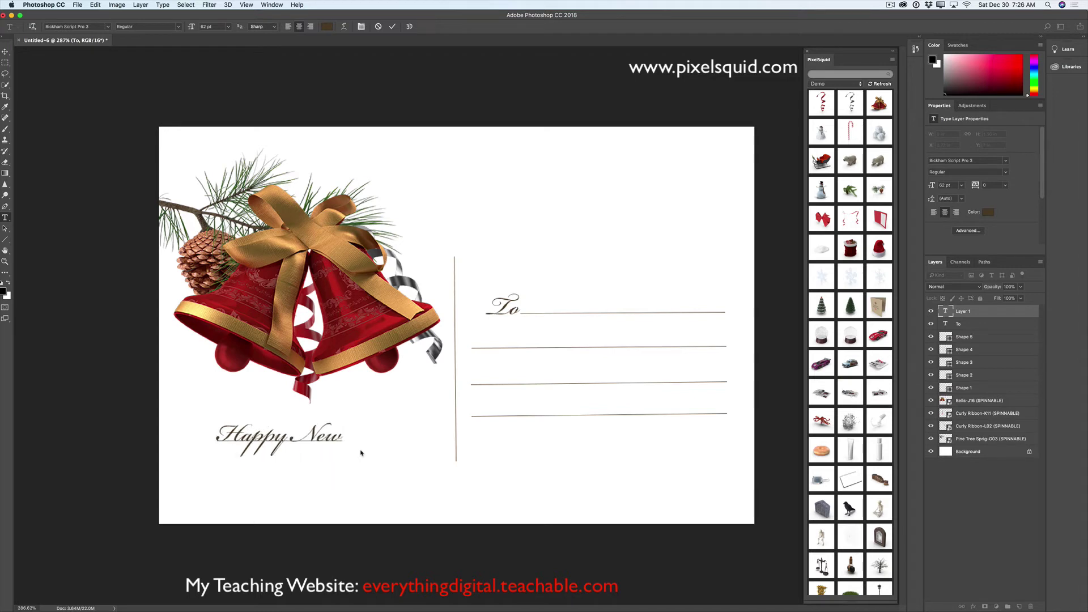
type(" Year")
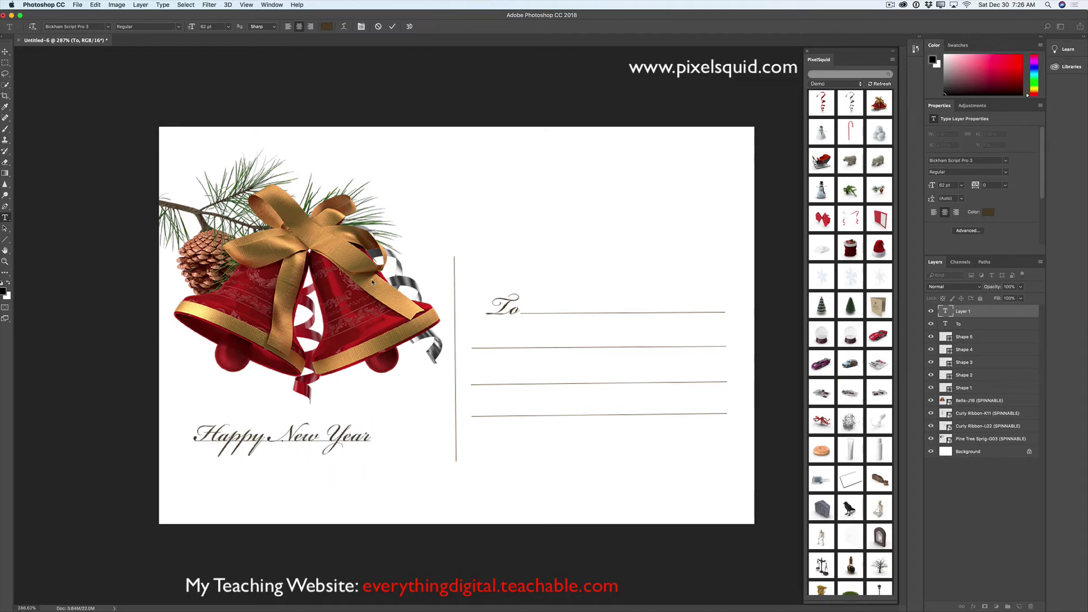
Rotate the "Happy New Year" text about -16° so it slants upward, and shift it to sit centered beneath the bells
left_click(95, 5)
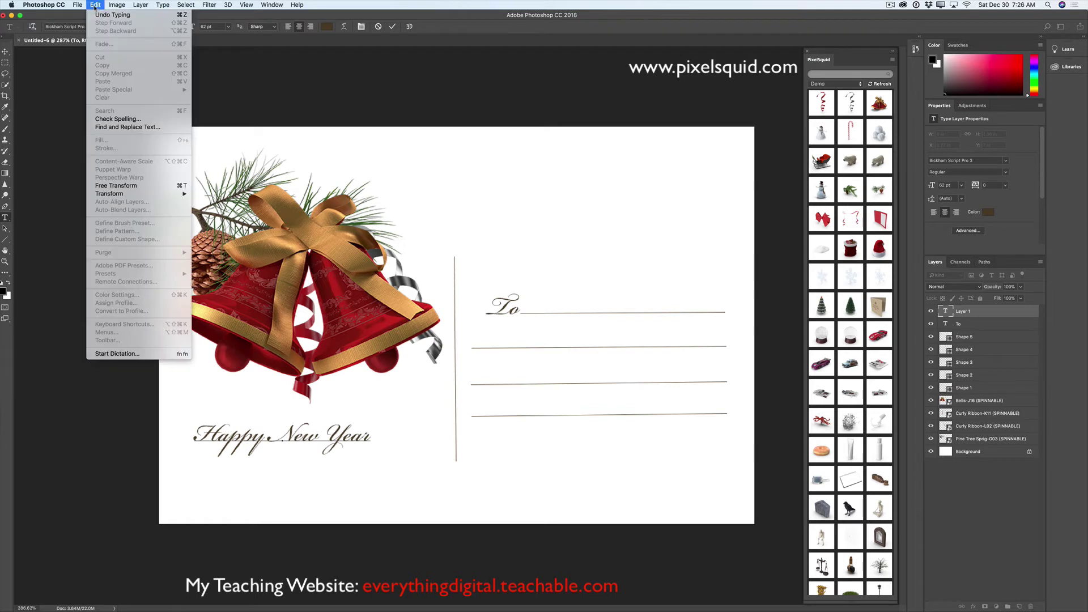
left_click(119, 186)
left_click_drag(415, 390, 407, 355)
left_click_drag(320, 429, 354, 424)
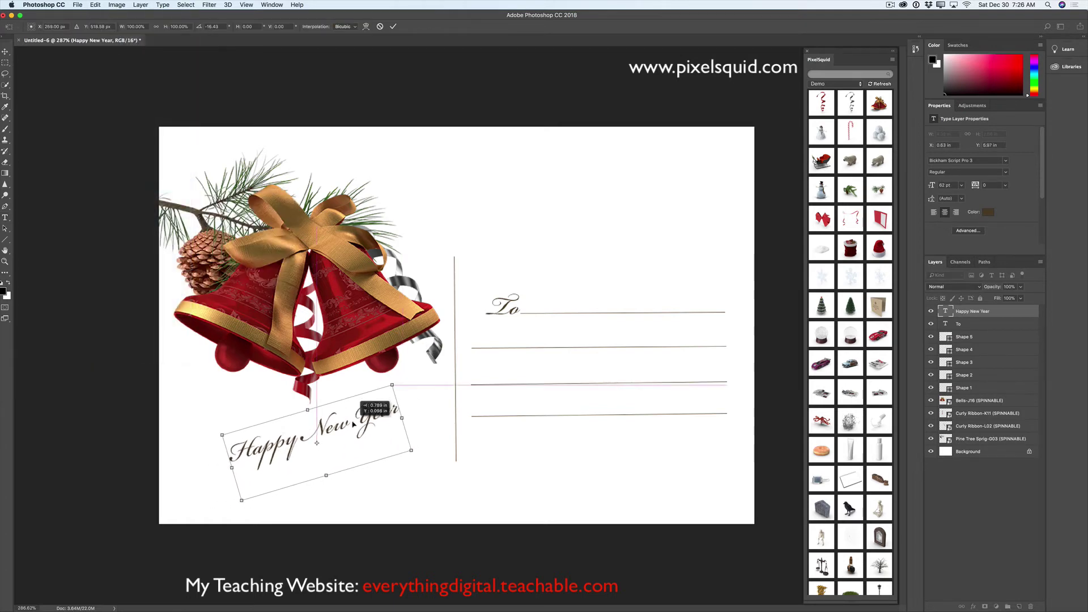
left_click(392, 26)
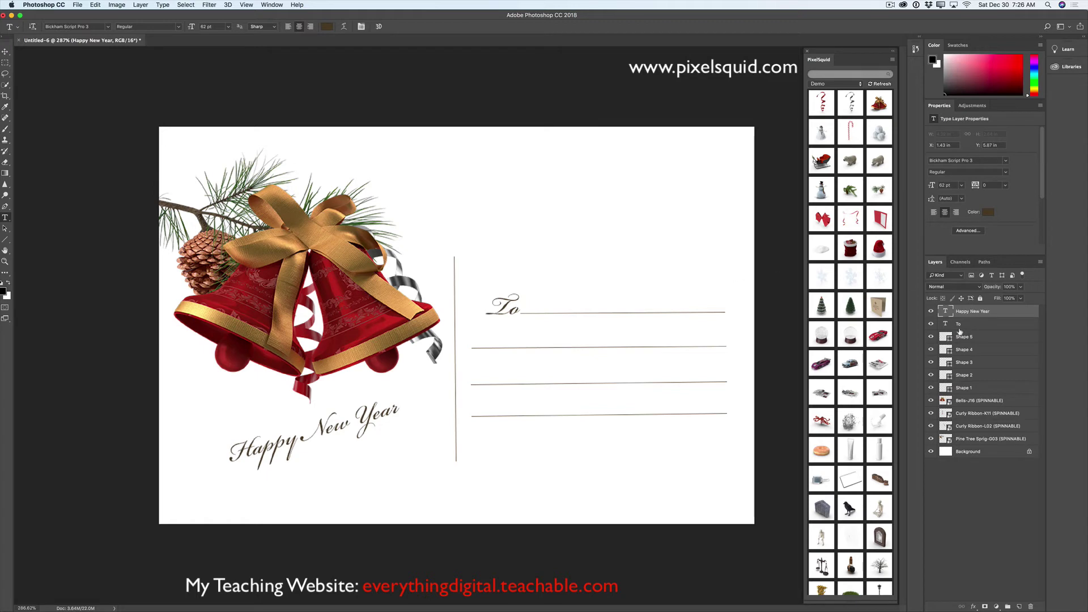
Hide the text, line and background layers and merge the visible bells, ribbons and pine sprig into one layer
left_click_drag(931, 313, 938, 420)
left_click(931, 452)
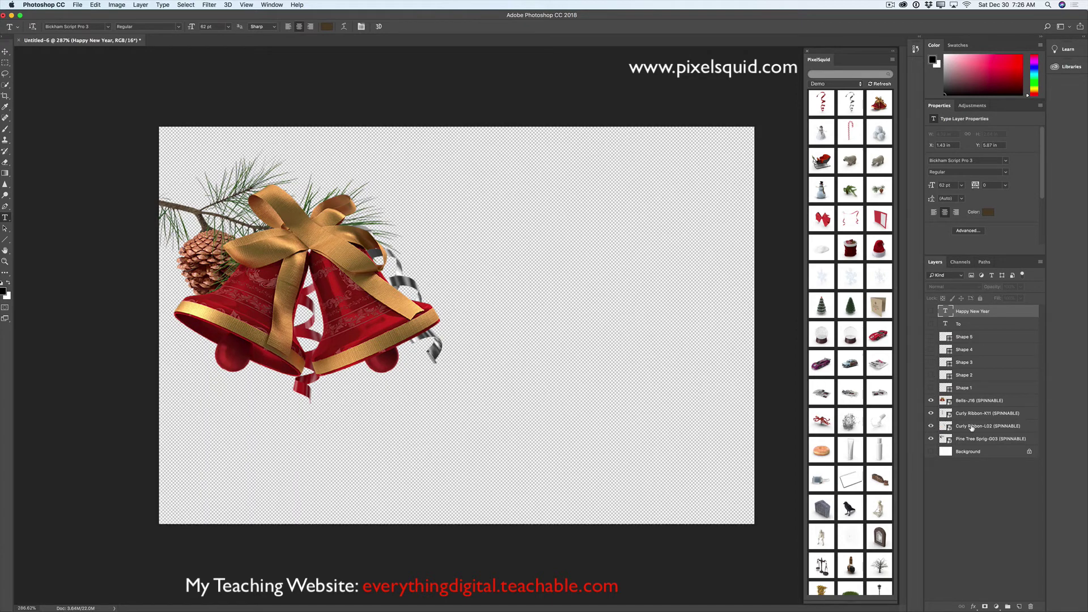
left_click(981, 427)
left_click(1040, 261)
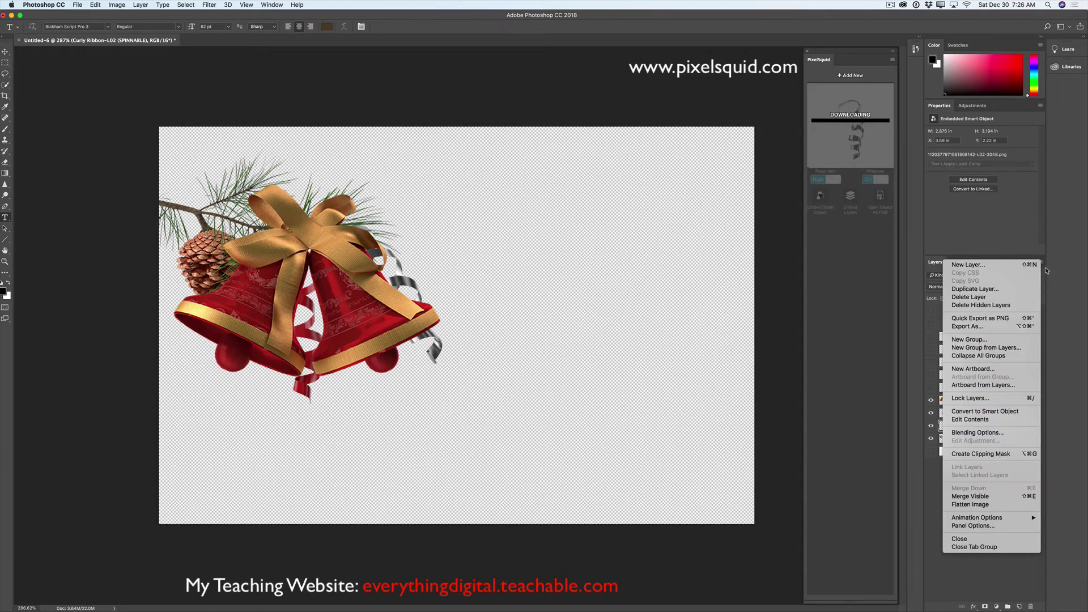
left_click(1005, 496)
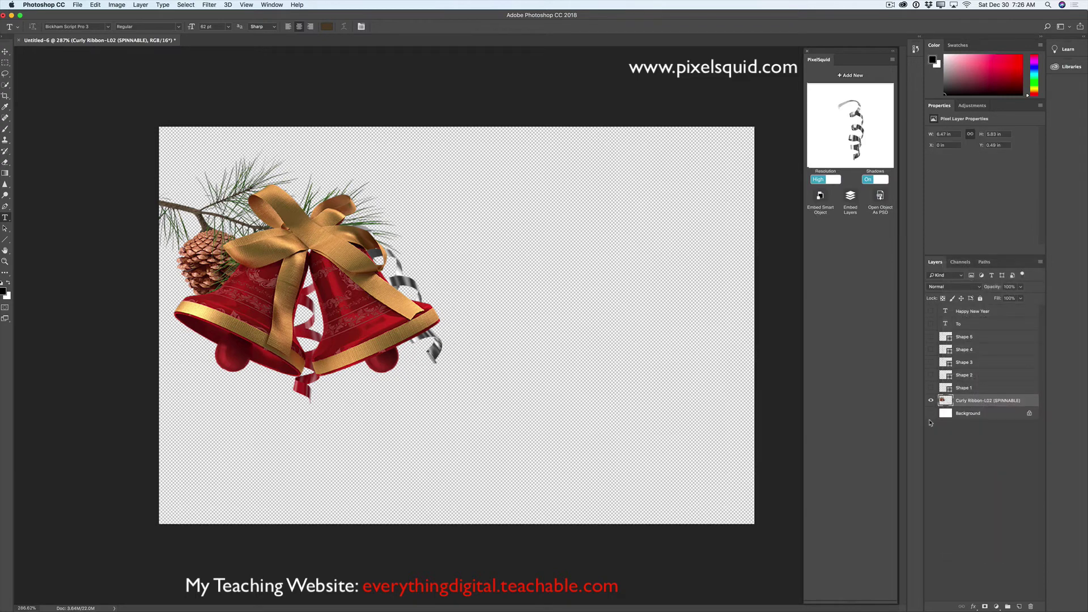
Show the background, line and text layers again and select the "Happy New Year" layer
left_click_drag(932, 415, 942, 349)
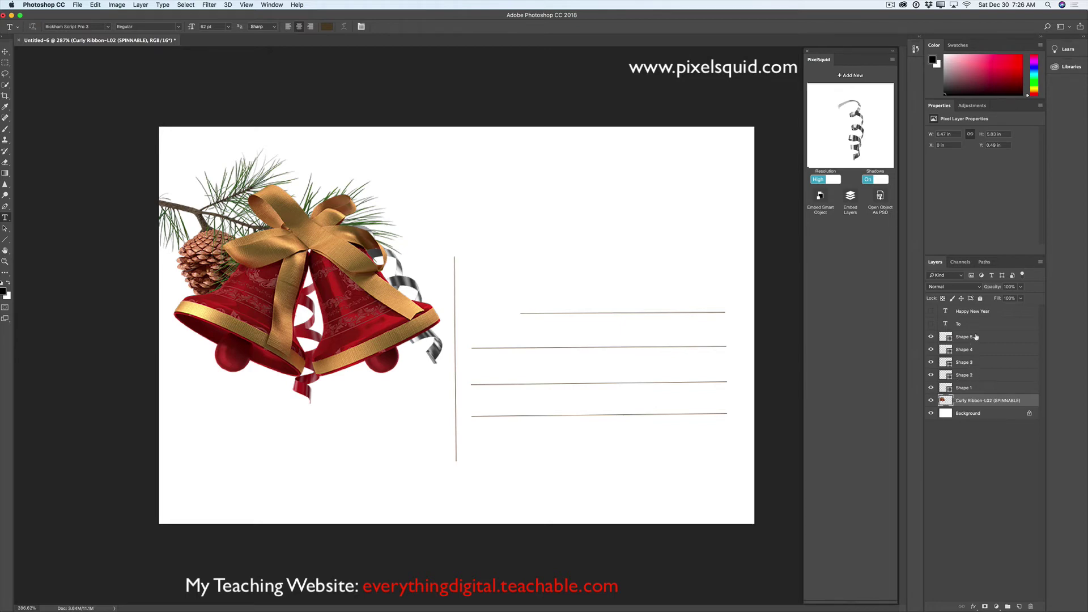
left_click(931, 324)
left_click(930, 311)
left_click(973, 311)
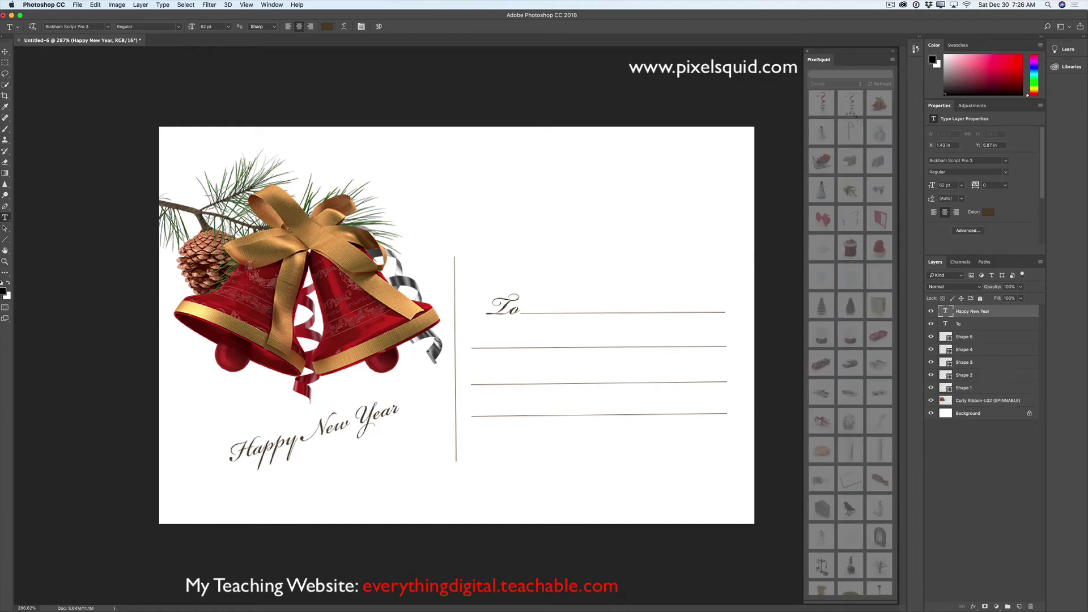
Draw a stamp-sized rectangle about 94 px wide and 126 px tall in the empty area above the address lines, near the card's right edge
left_click(5, 239)
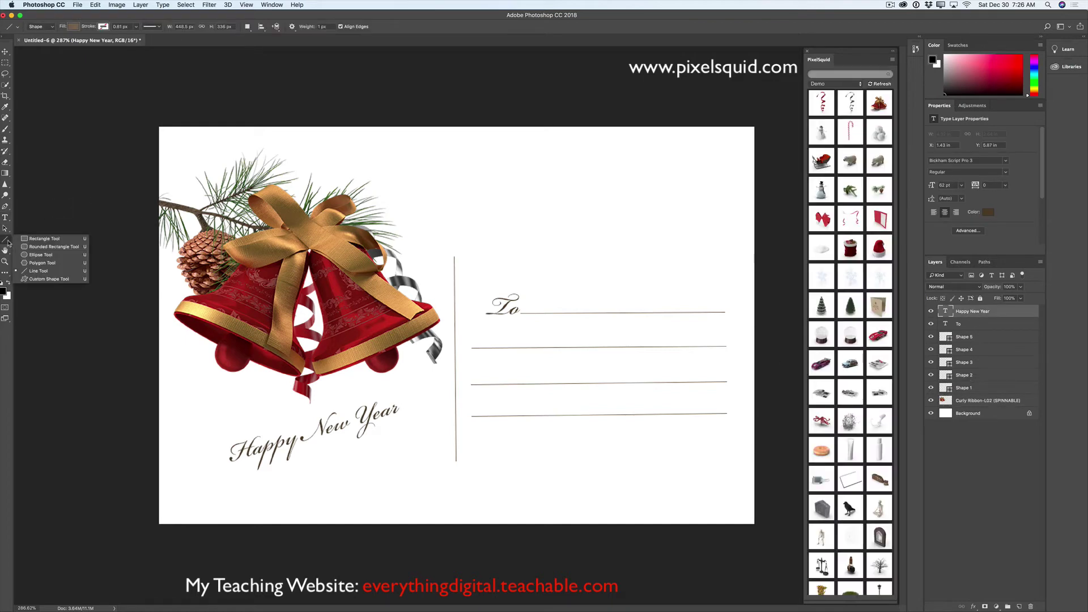
left_click(43, 238)
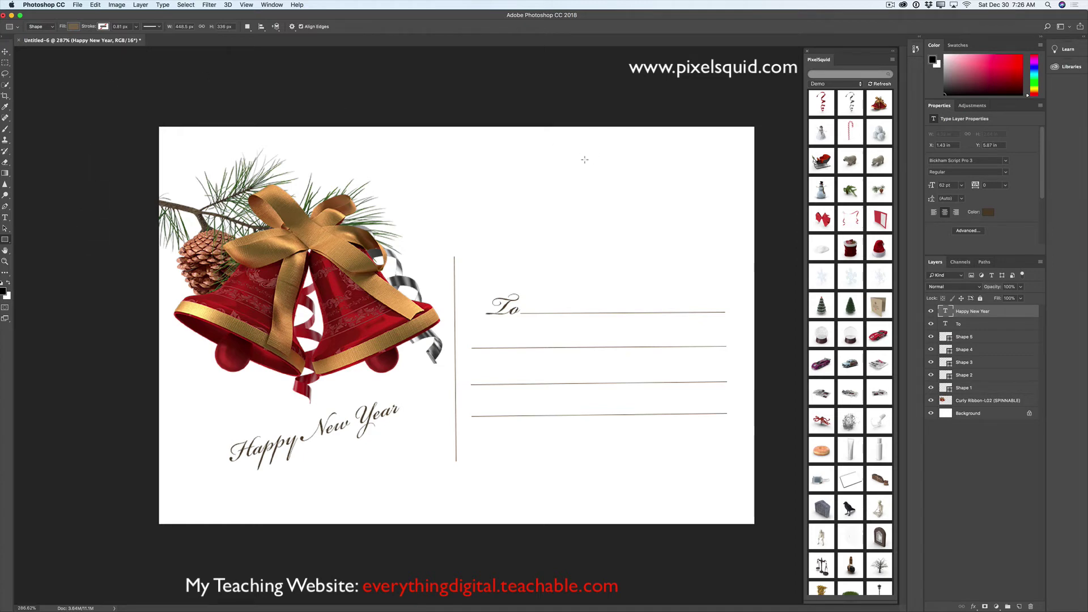
left_click_drag(650, 150, 704, 227)
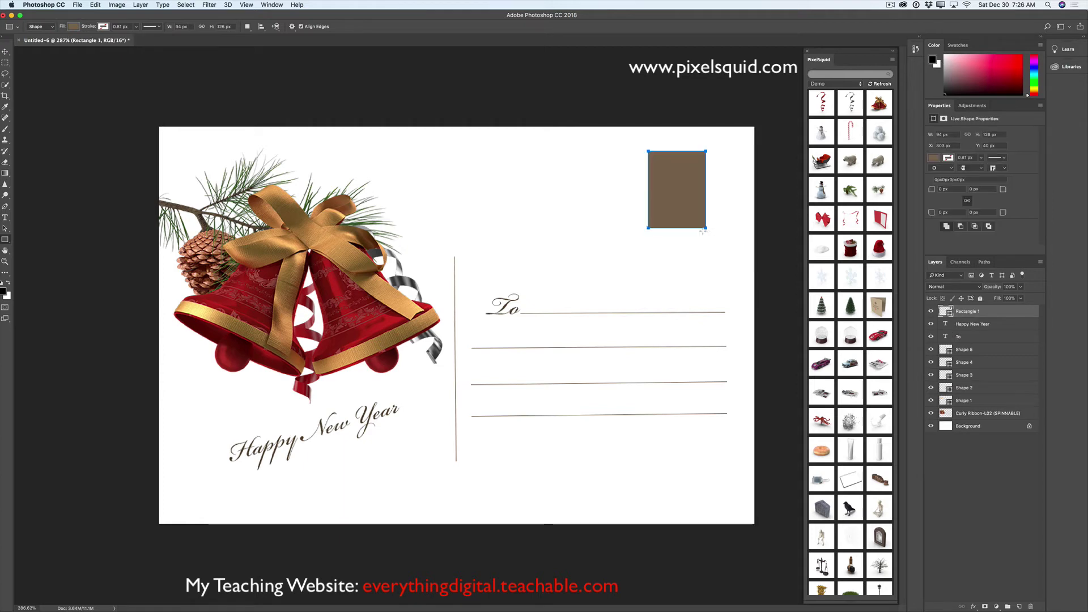
Give the stamp rectangle no fill and a brown stroke about 3.8 px wide
left_click(73, 26)
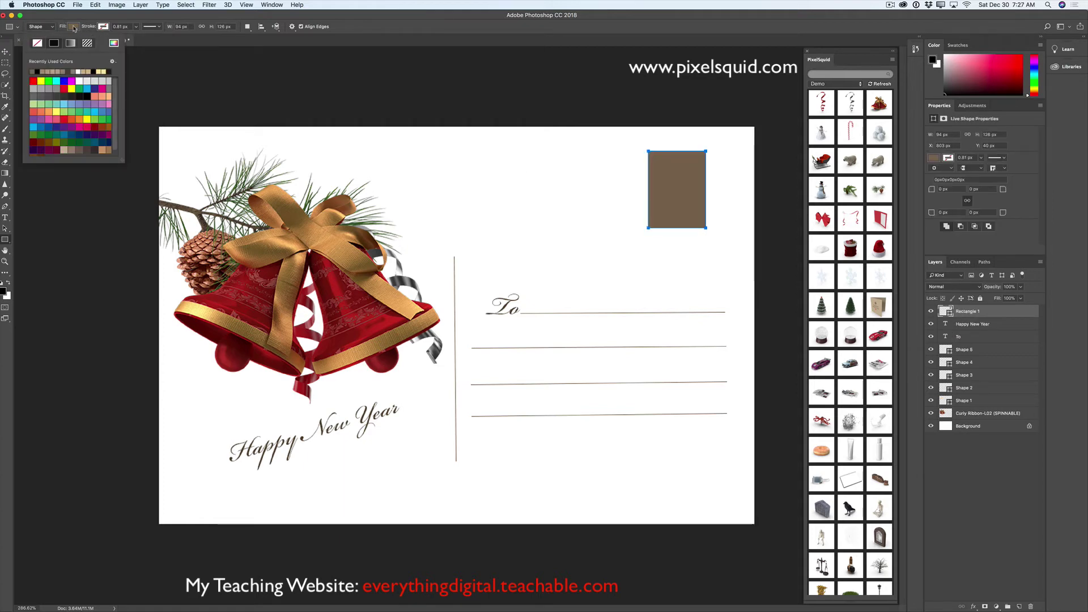
left_click(40, 43)
left_click(92, 27)
left_click(102, 27)
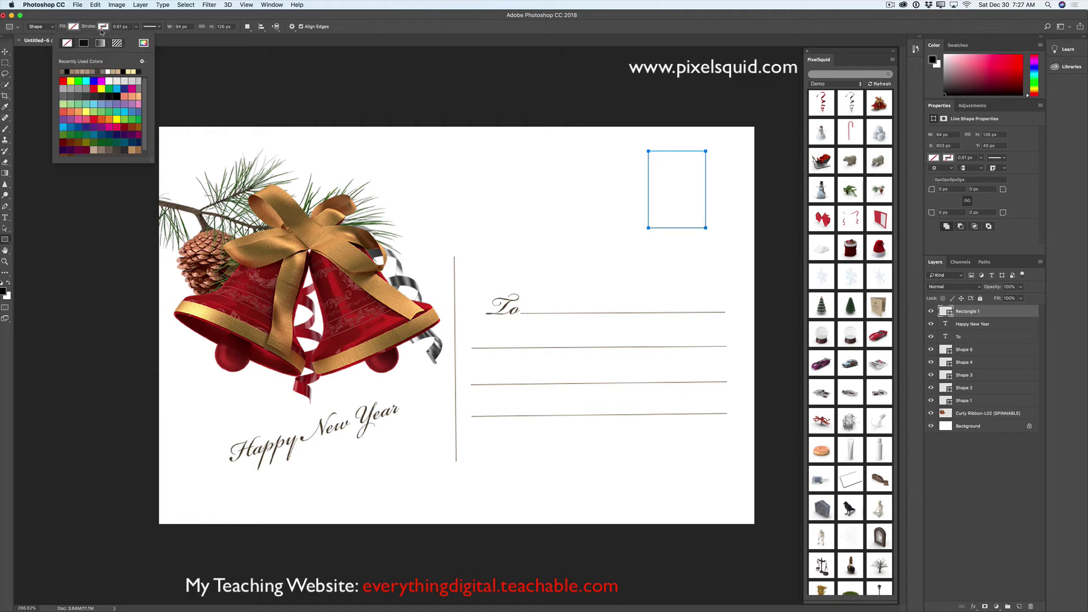
left_click(67, 71)
left_click(135, 26)
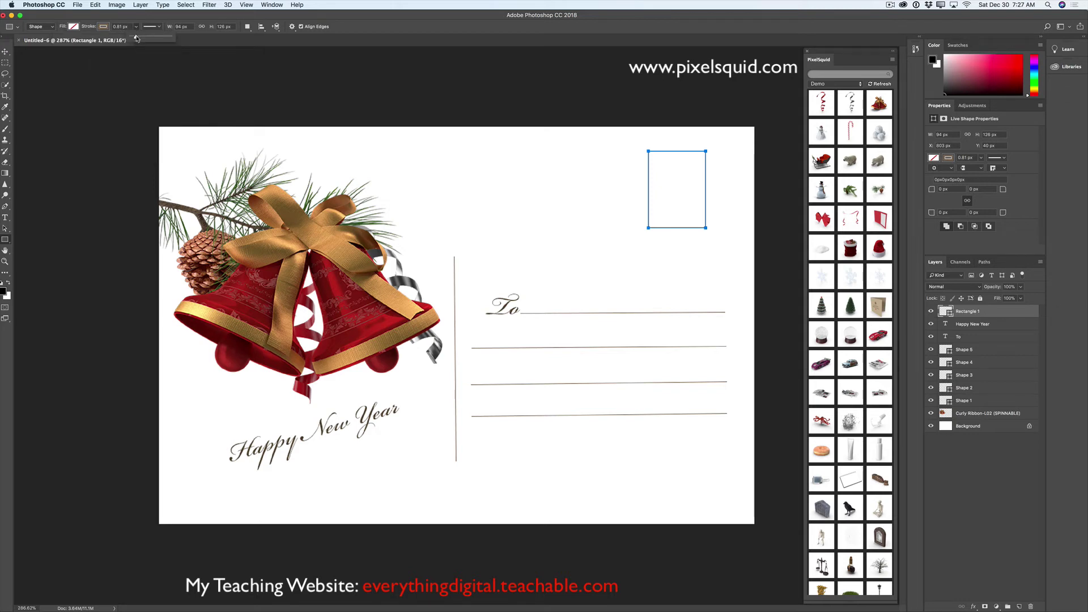
left_click_drag(136, 38, 139, 37)
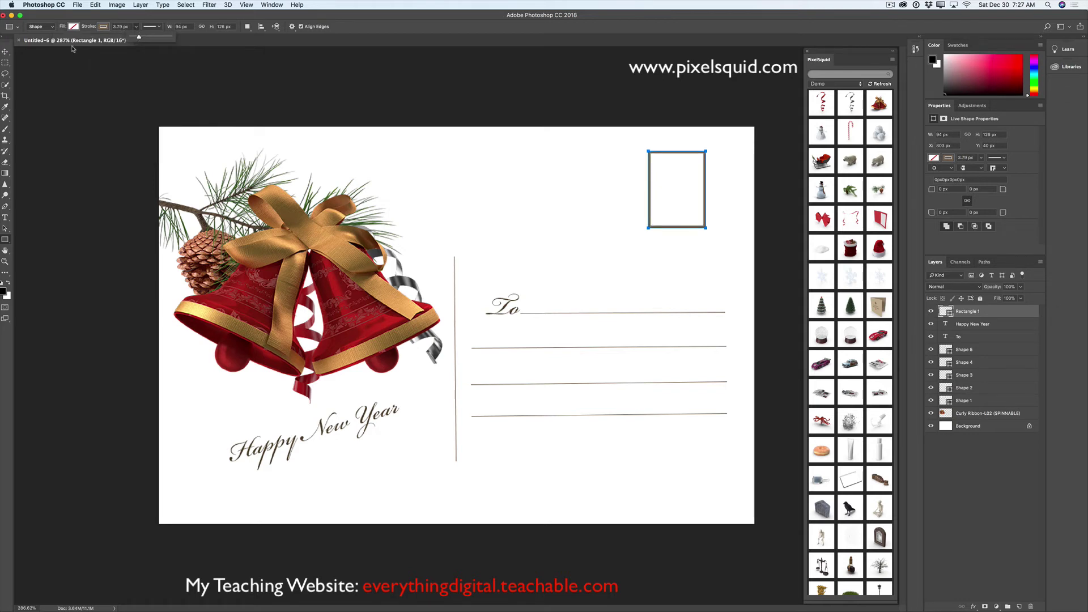
left_click(7, 54)
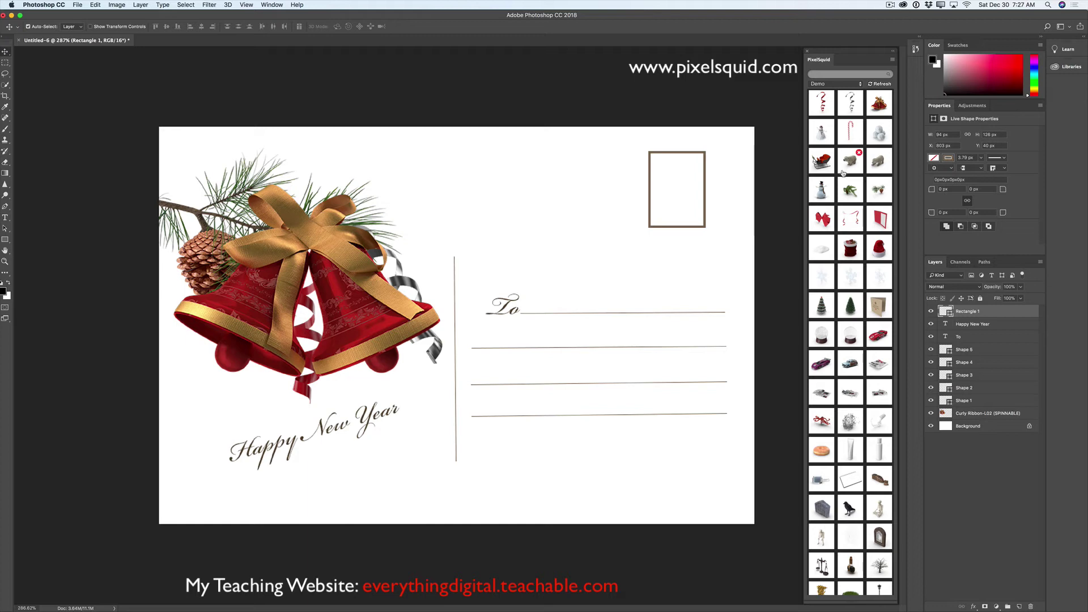
Add a front-facing PixelSquid snowflake scaled down to fit inside the stamp frame, in high resolution with shadows off
left_click(823, 279)
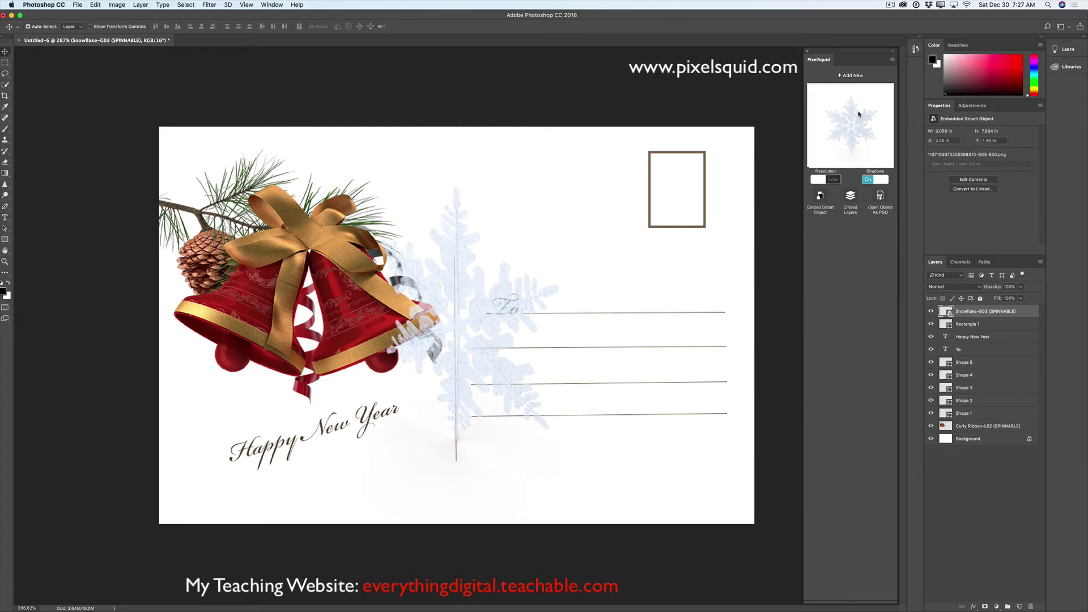
left_click(95, 5)
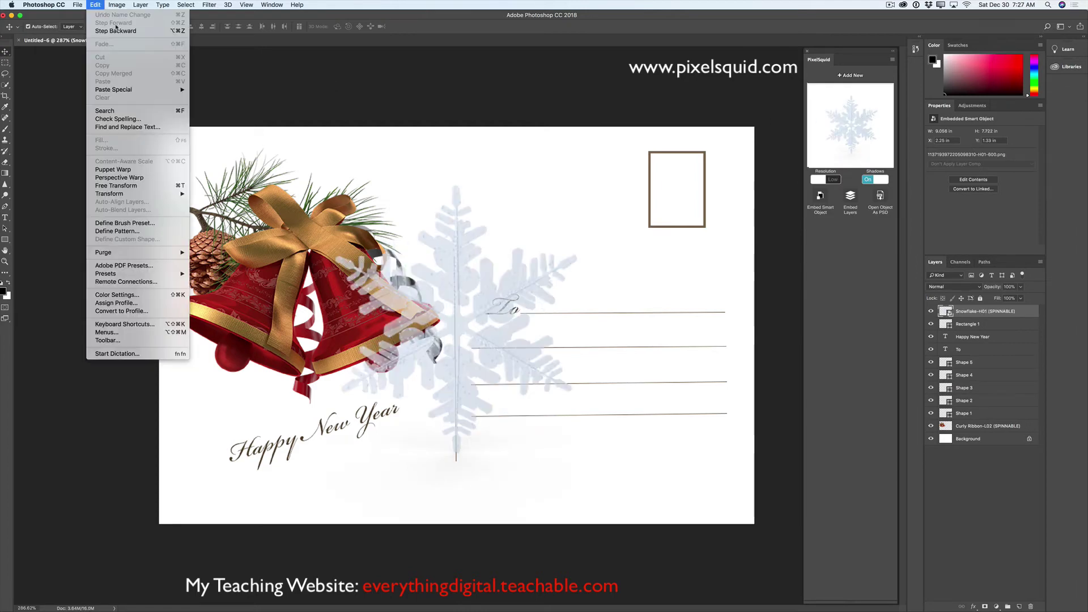
left_click(140, 186)
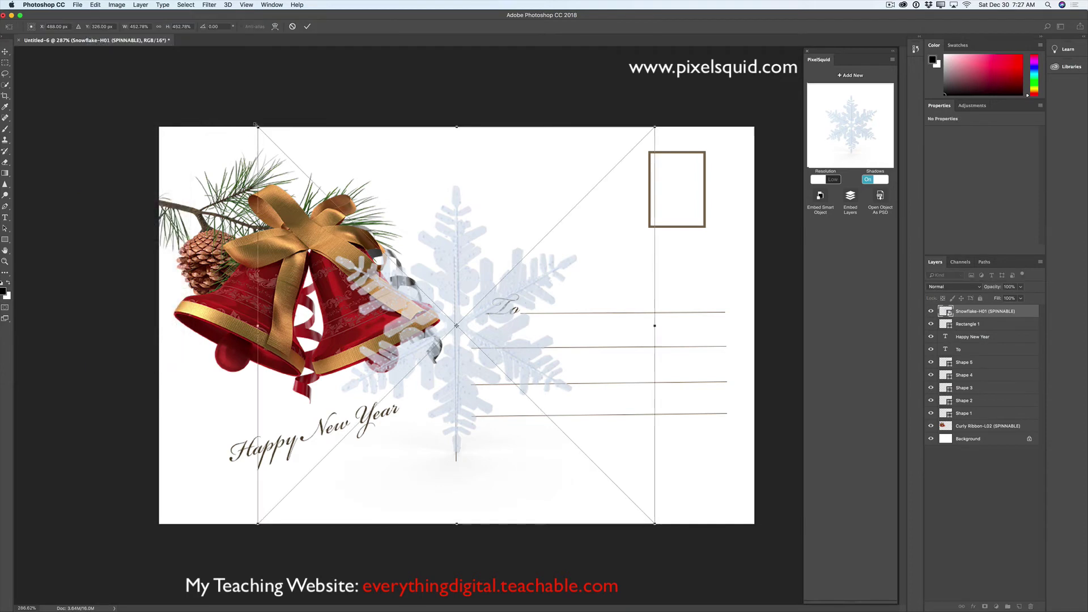
left_click_drag(255, 124, 675, 172)
left_click_drag(723, 240, 718, 234)
left_click_drag(681, 202, 683, 202)
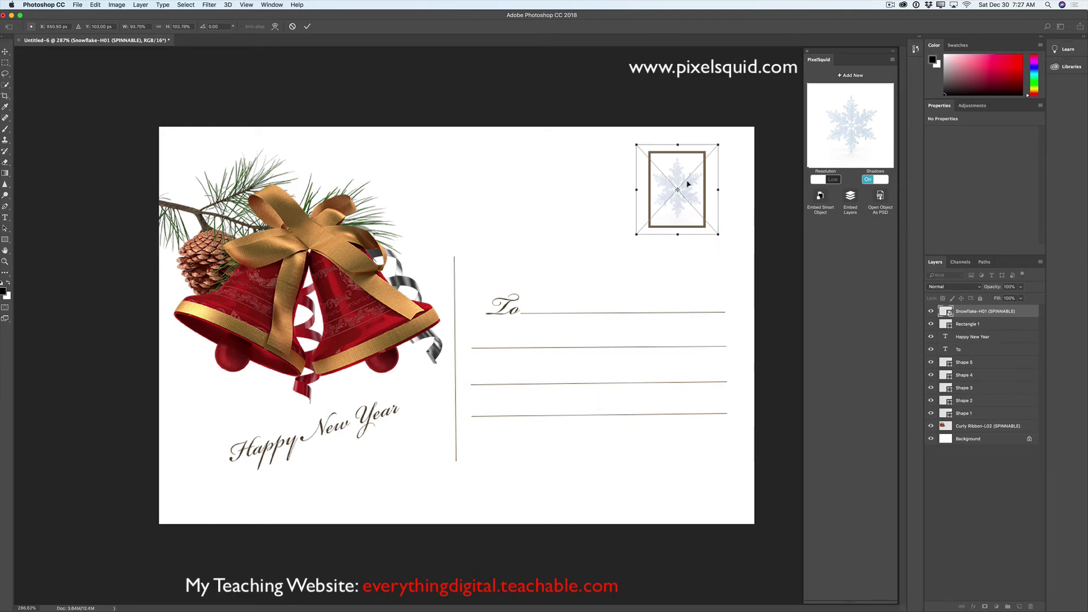
left_click(307, 26)
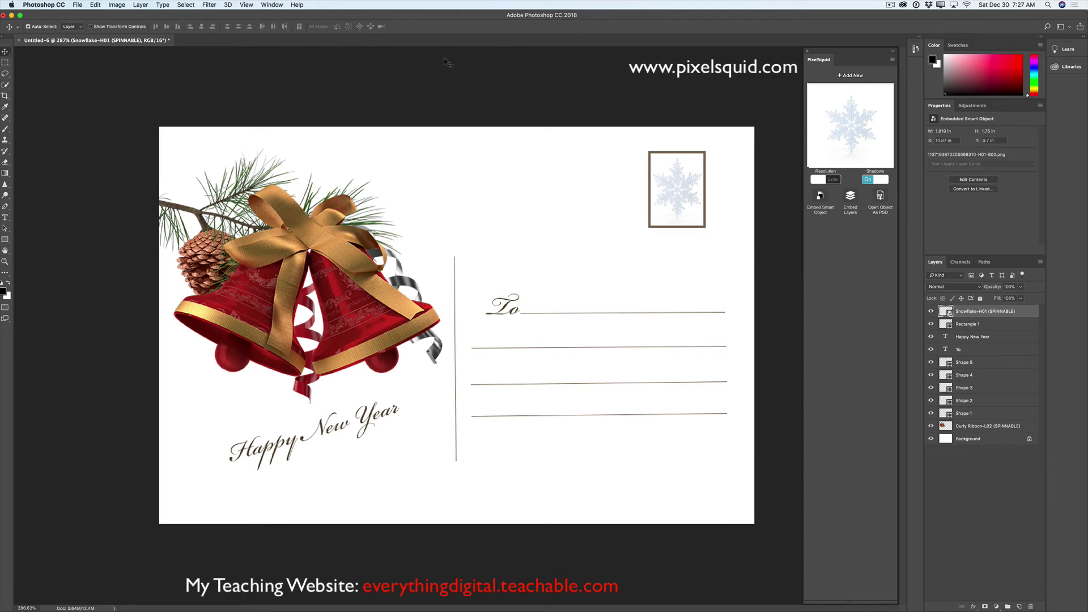
left_click(869, 179)
left_click(833, 180)
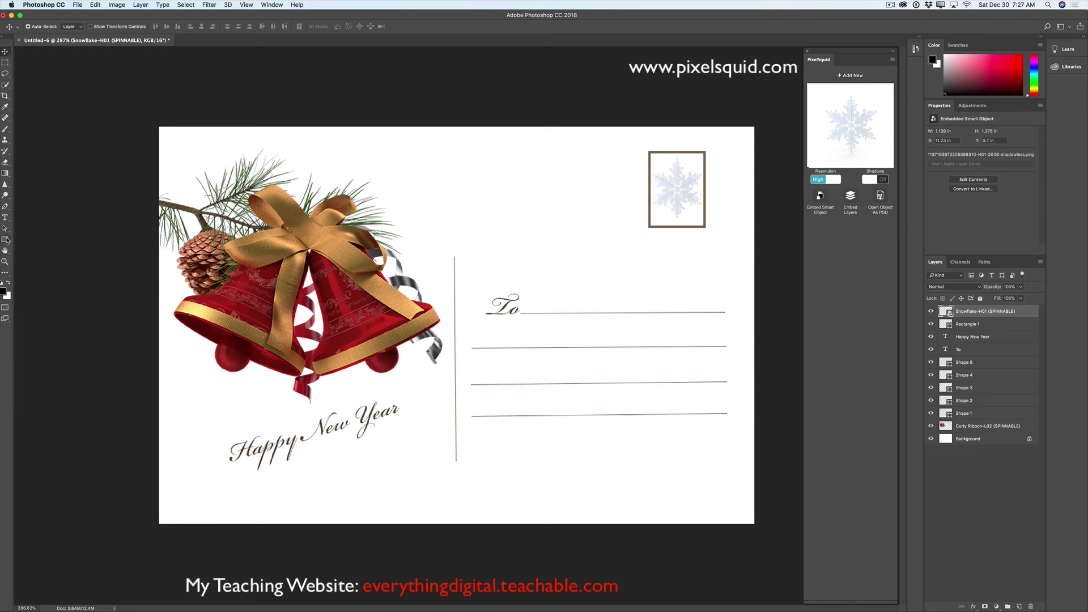
Draw a wavy-lines custom shape about 160 px wide and 55 px tall as a postmark overlapping the stamp's left half
left_click_drag(5, 240, 29, 280)
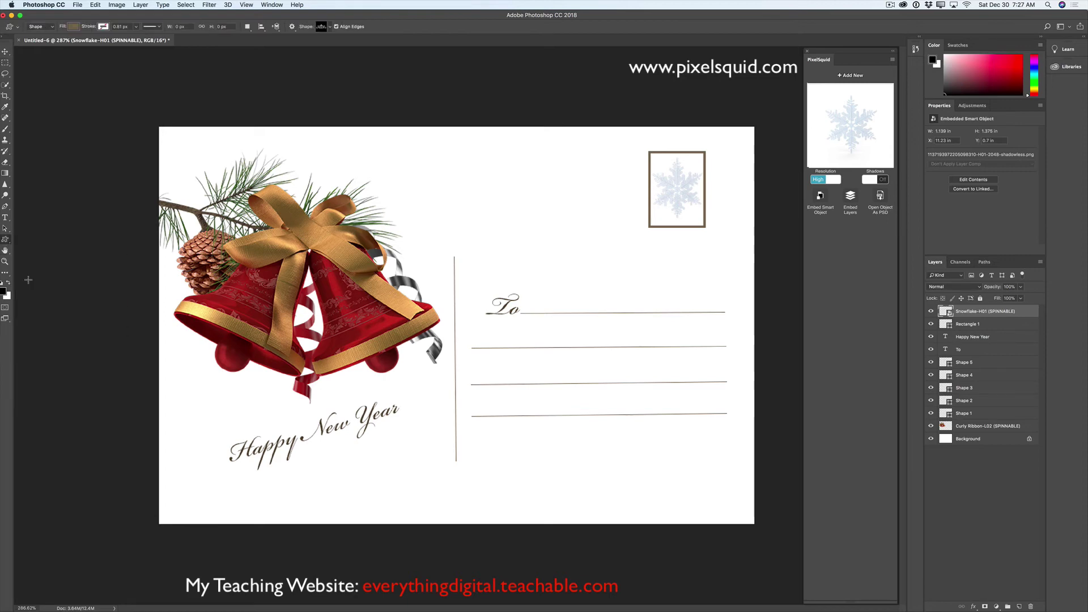
left_click(328, 28)
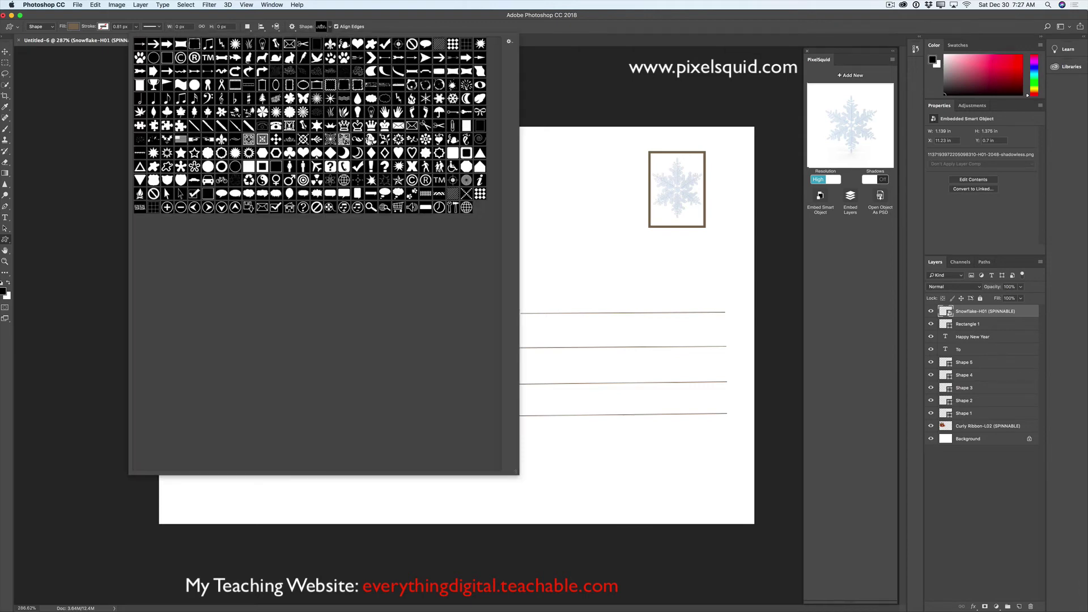
left_click(342, 99)
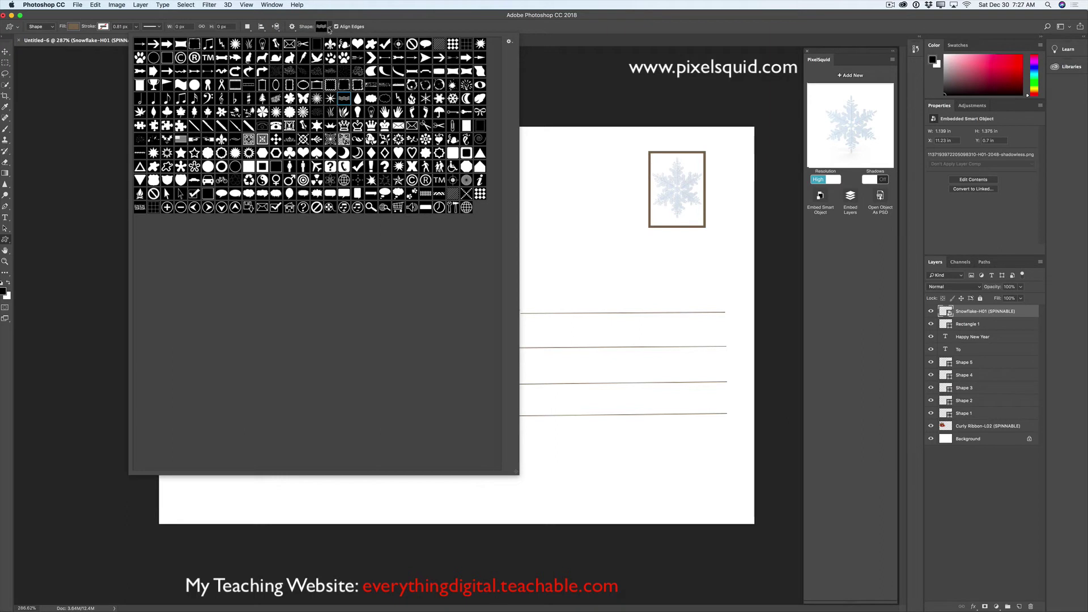
left_click(328, 28)
left_click_drag(579, 174, 678, 209)
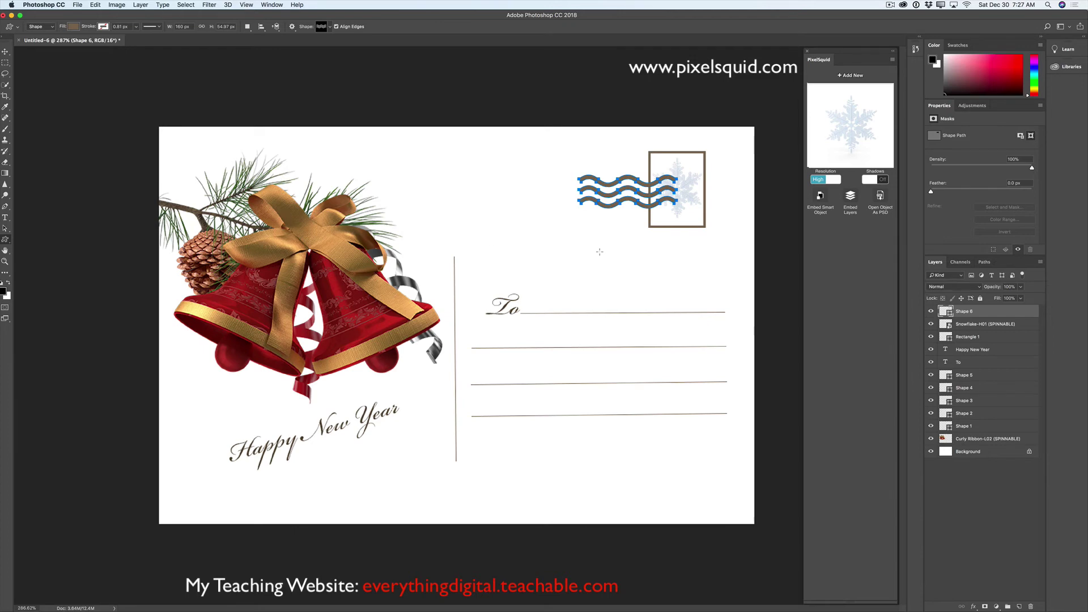
Add a text layer reading "Post Card" in the empty area above the vertical divider
left_click_drag(5, 217, 31, 219)
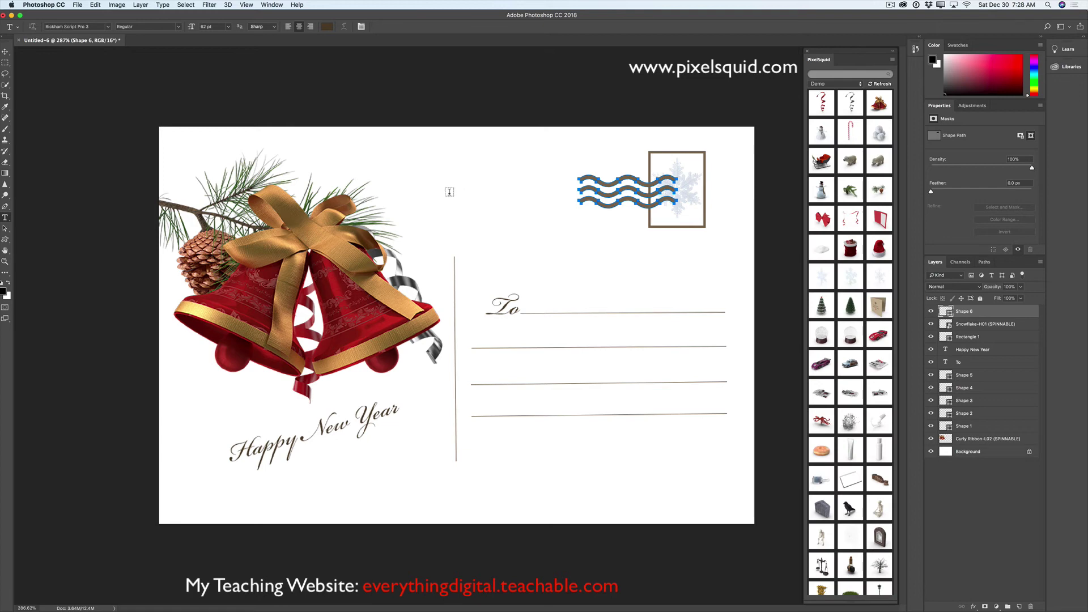
left_click(450, 194)
type("P")
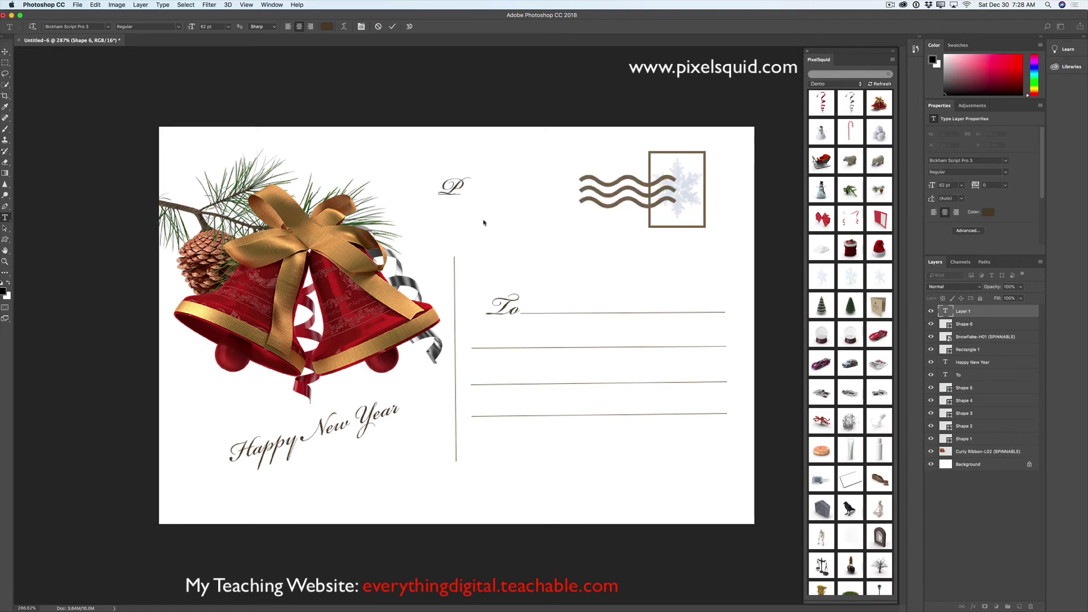
type("ost Card")
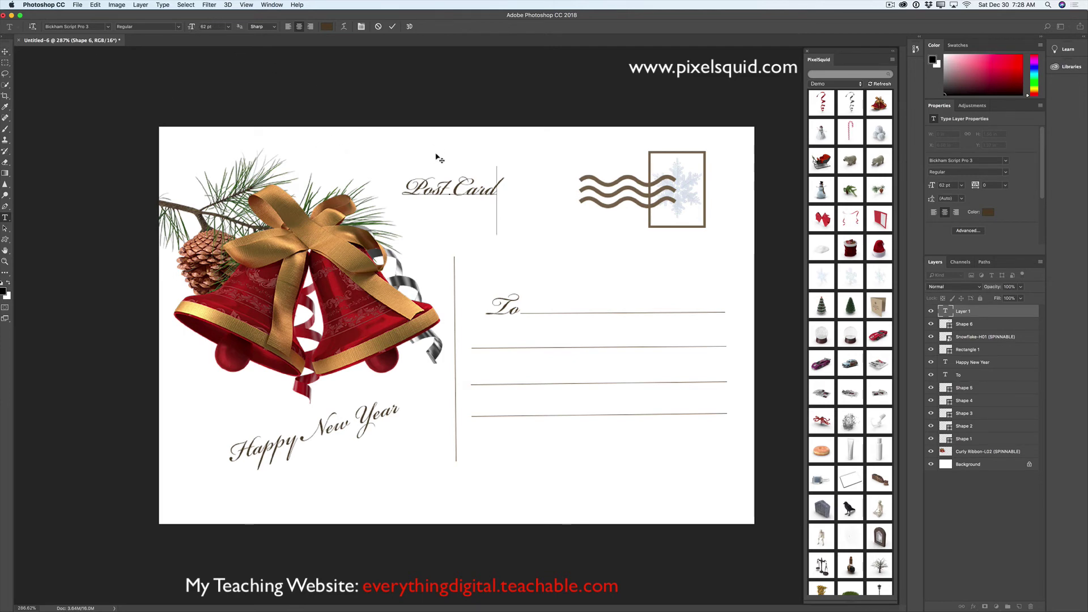
Enlarge the "Post Card" text to 76 pt and move it slightly down toward the vertical divider
key("super+a")
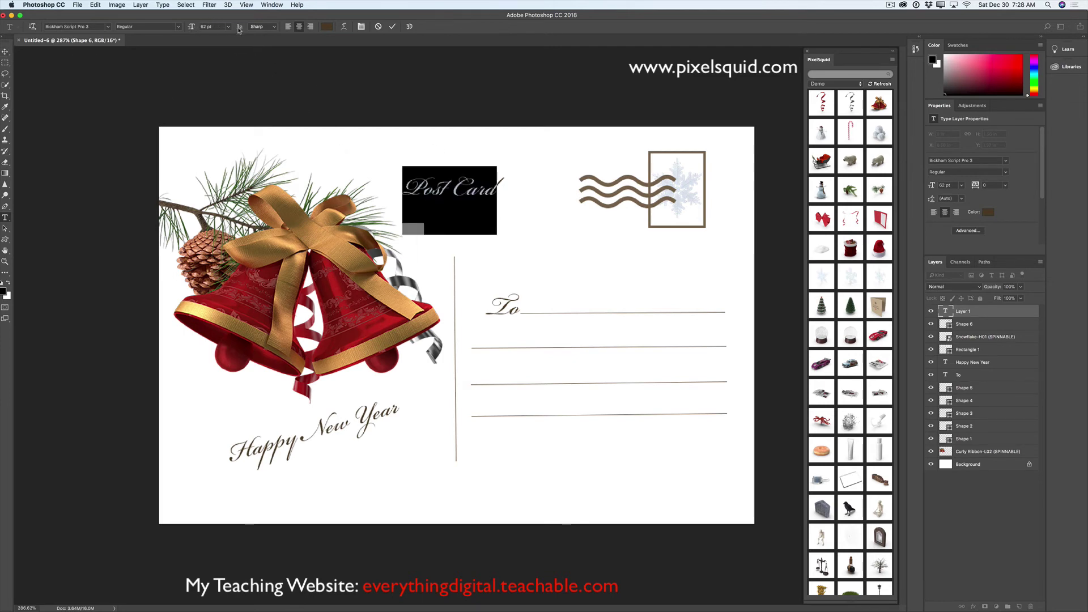
left_click_drag(191, 30, 199, 31)
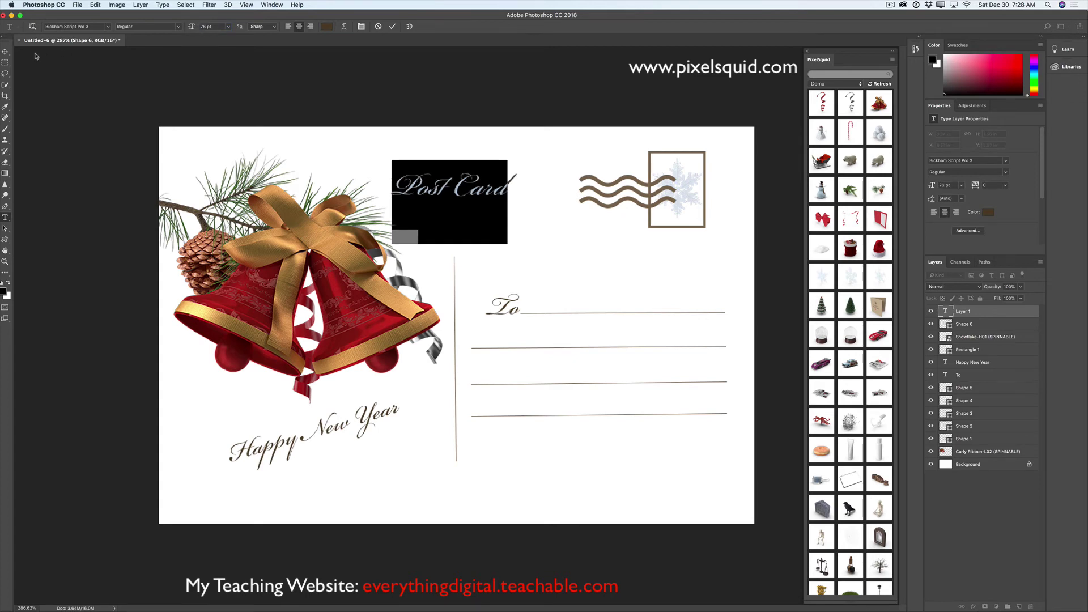
left_click(5, 51)
left_click_drag(474, 188, 482, 210)
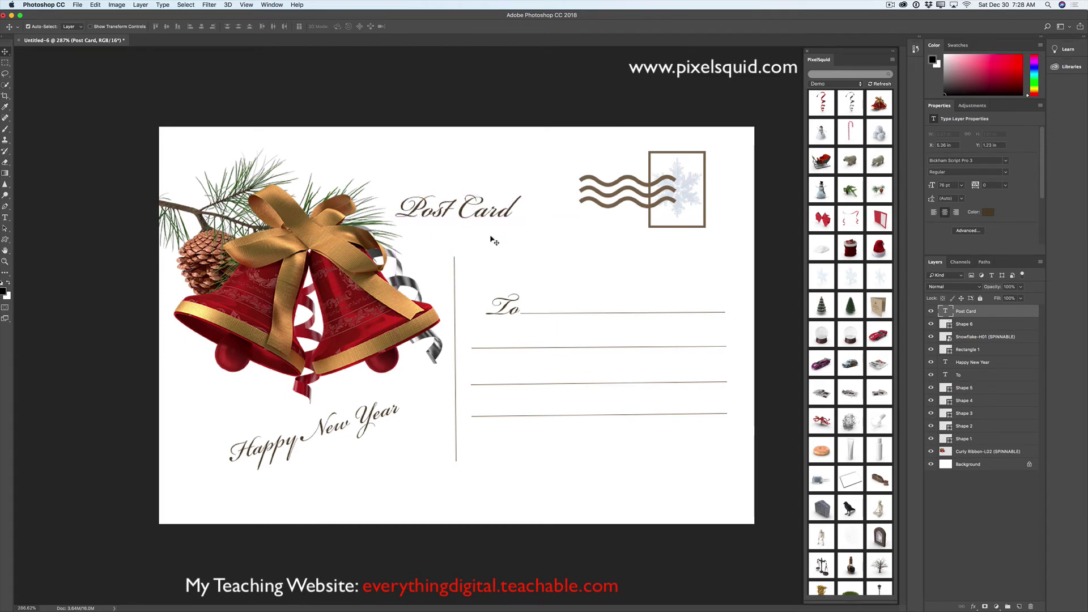
Draw a scrolled ornament custom shape about 40 px tall and center it between the "Post Card" text and the divider
left_click(5, 240)
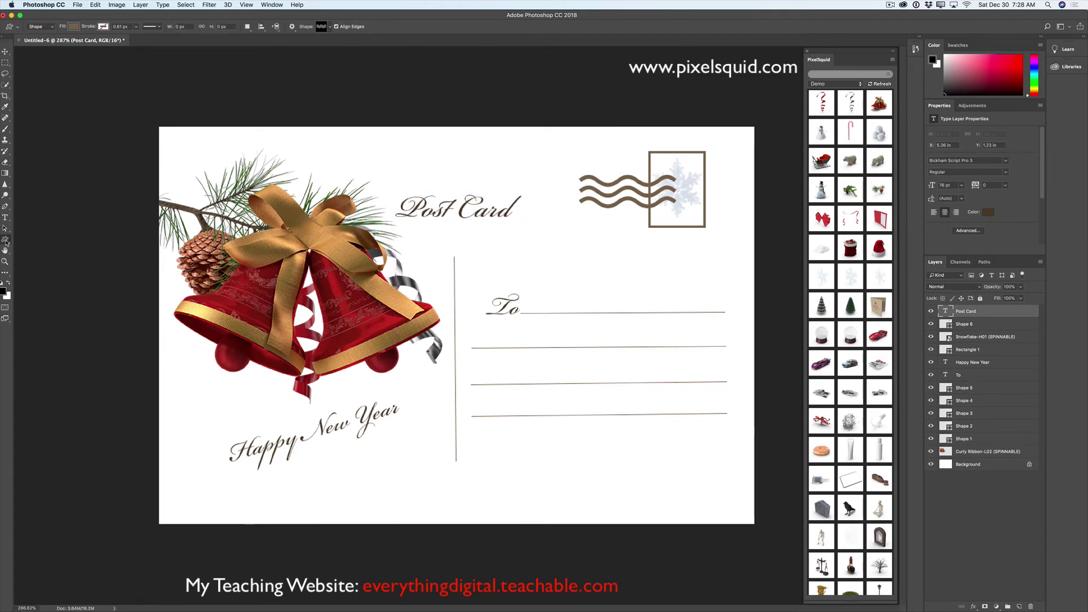
left_click_drag(6, 241, 48, 281)
left_click(330, 27)
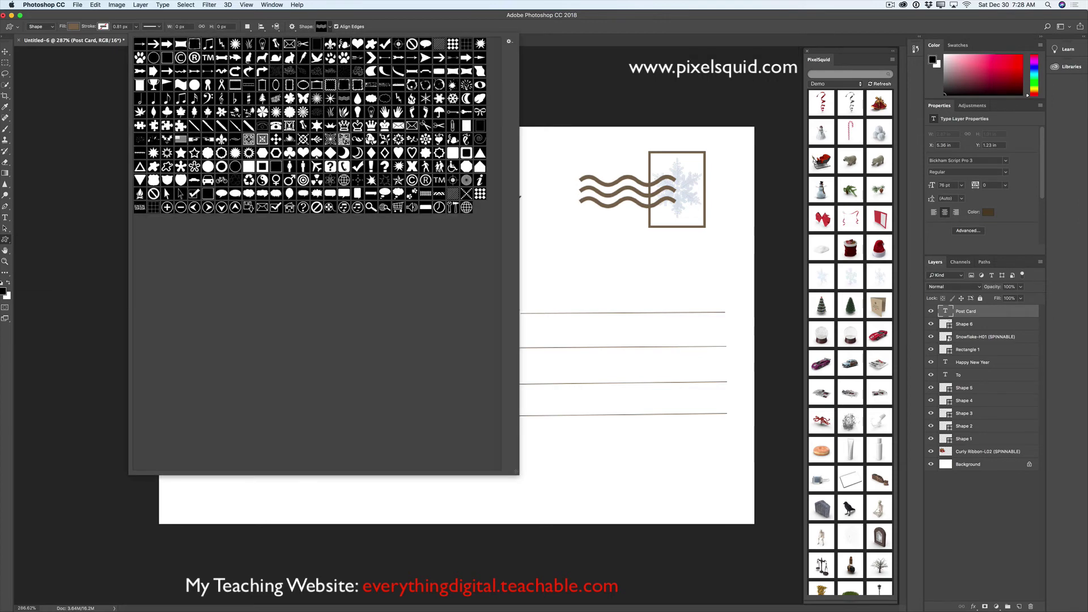
left_click(289, 139)
left_click(329, 27)
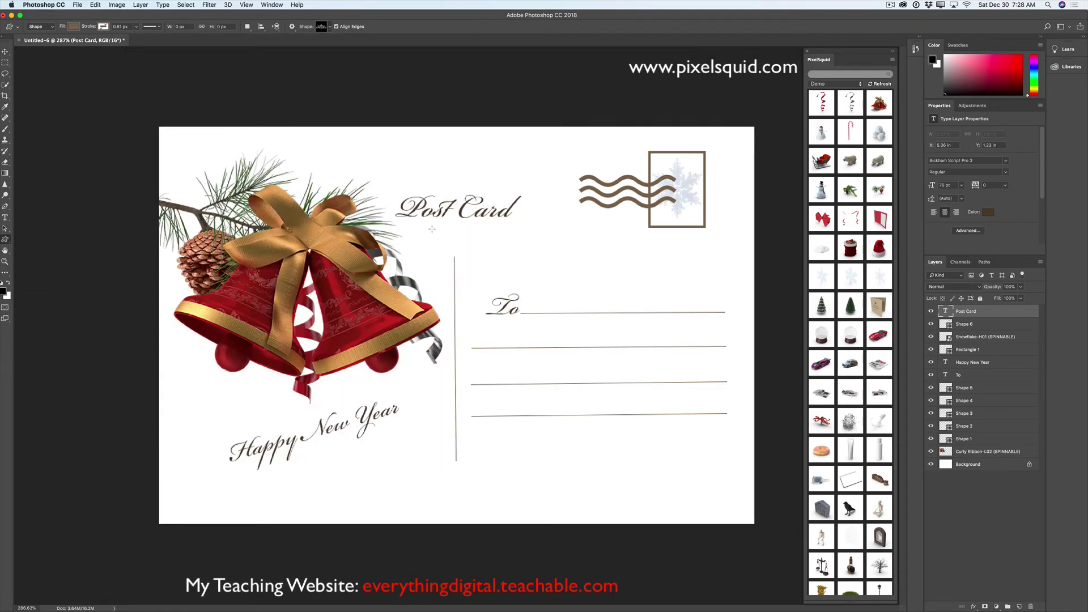
left_click_drag(419, 229, 485, 256)
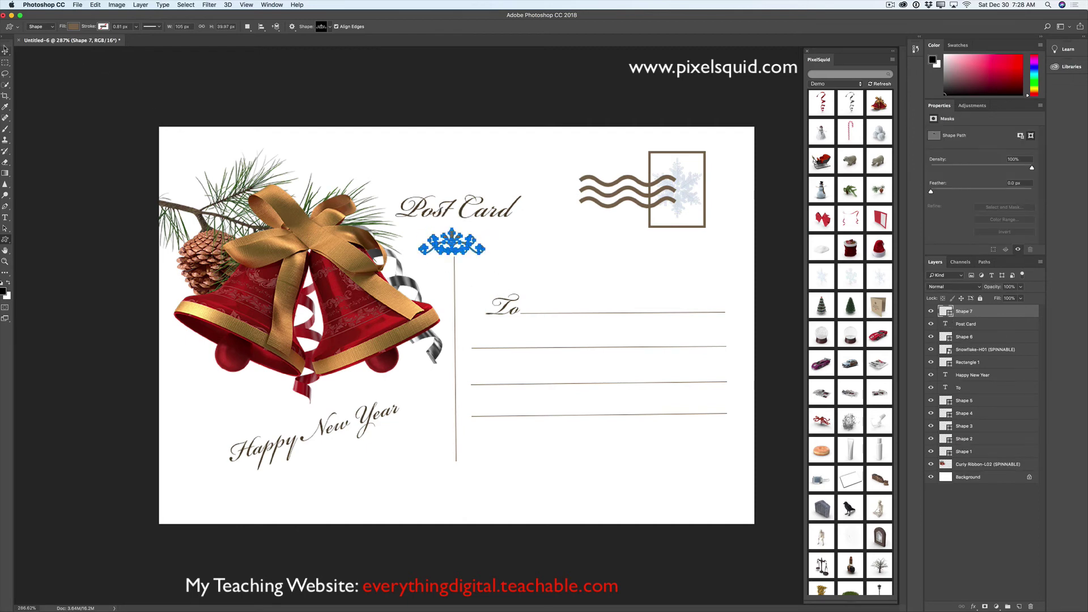
left_click(5, 51)
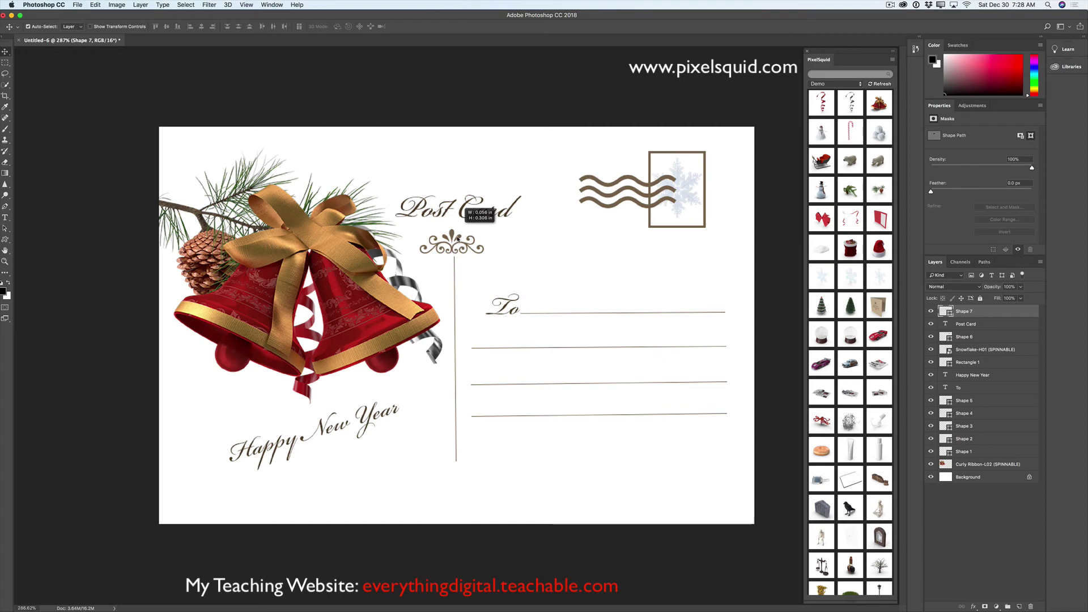
left_click_drag(460, 244, 463, 238)
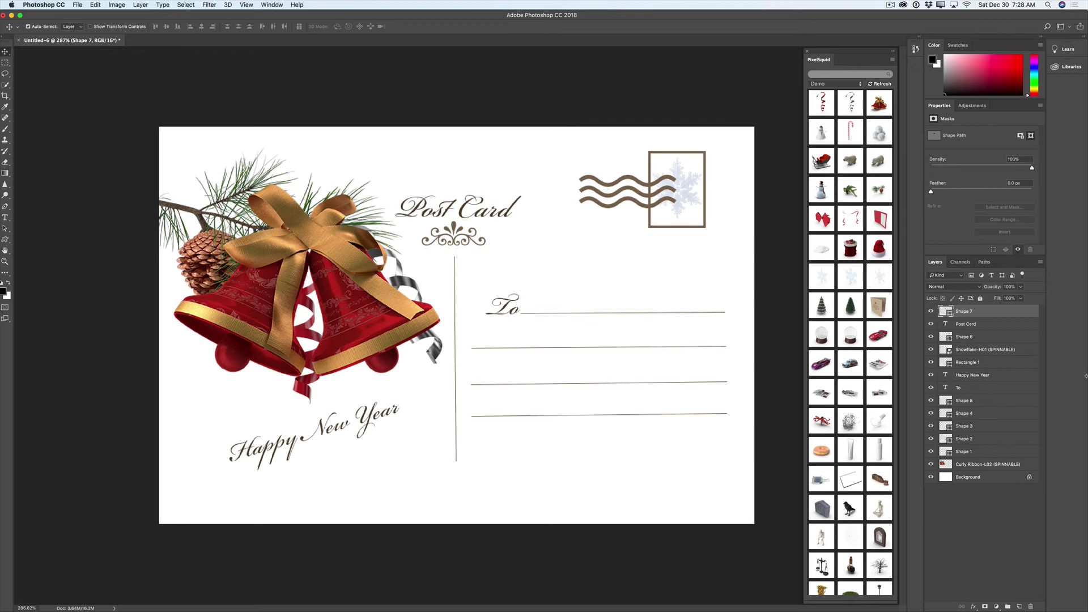
Add an empty layer directly above Background and set the foreground color to muted brown with hue 40°, saturation 40% and brightness 56%
left_click(992, 479)
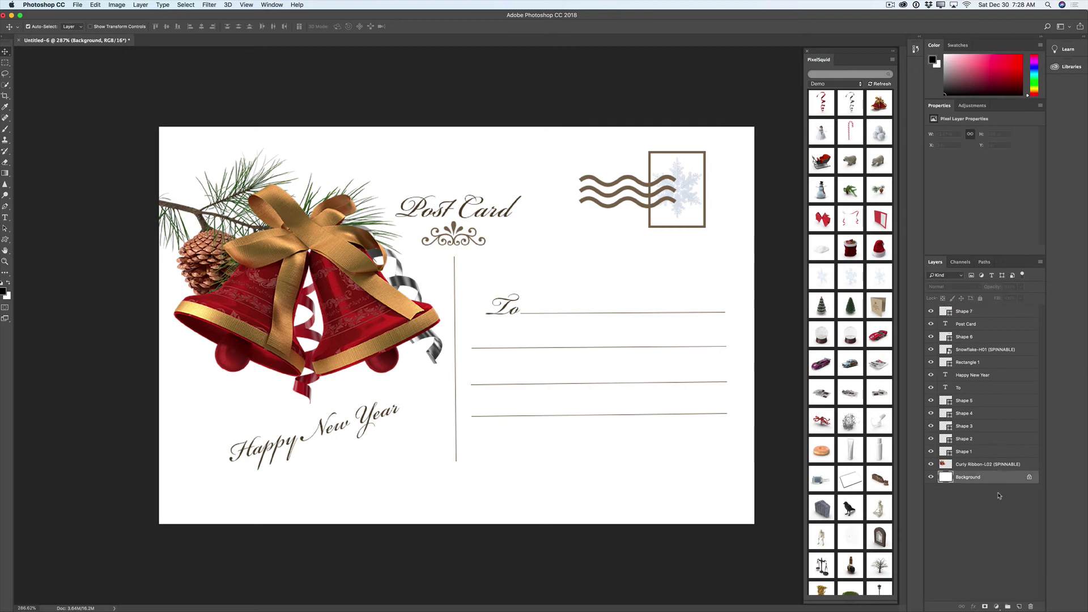
left_click(1019, 607)
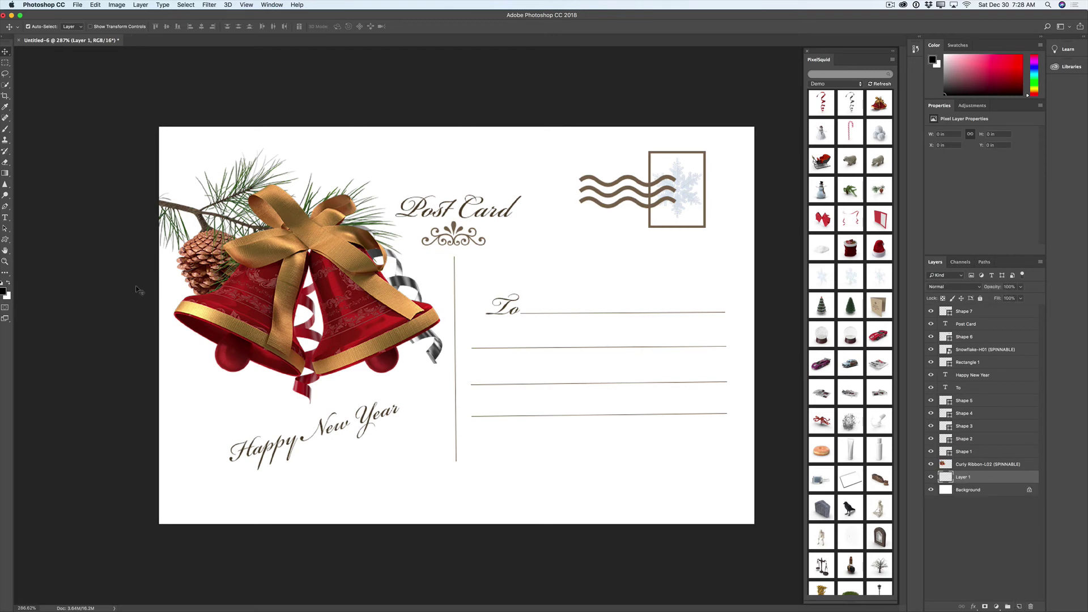
left_click(3, 291)
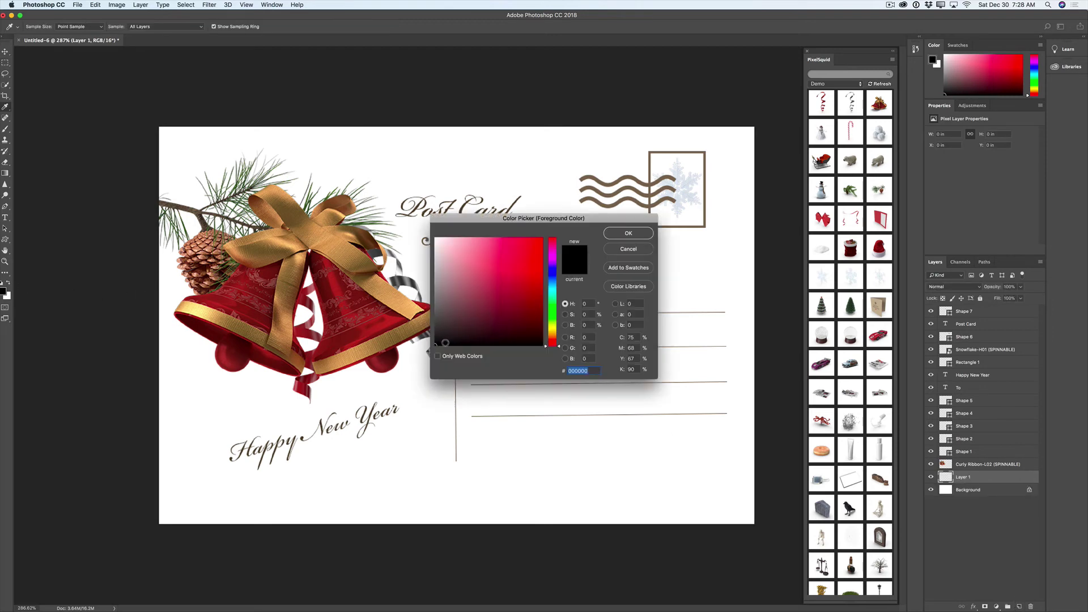
left_click_drag(559, 347, 559, 337)
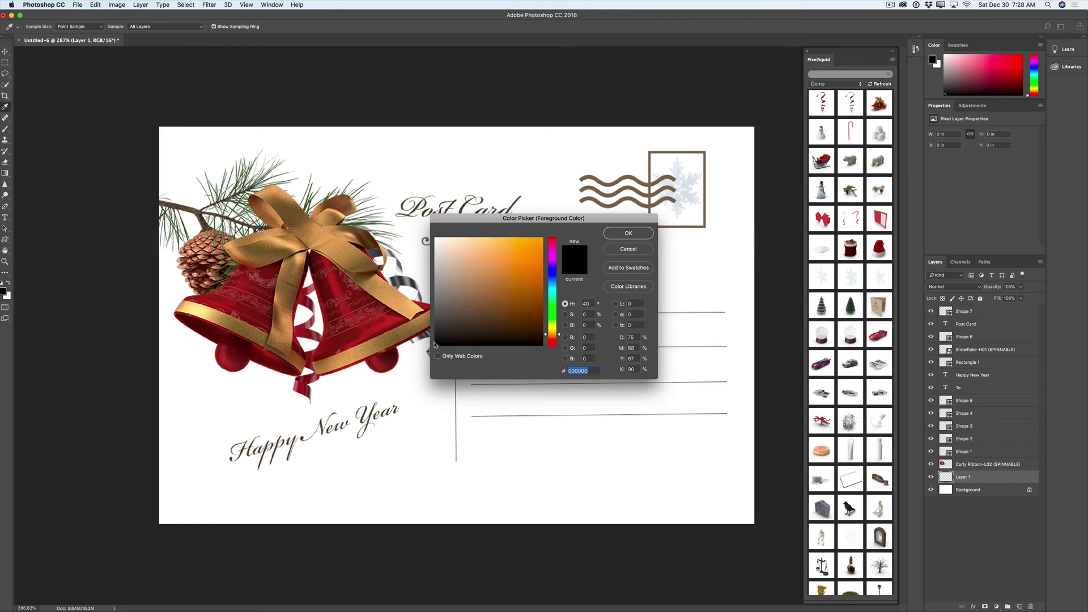
left_click_drag(467, 259, 478, 282)
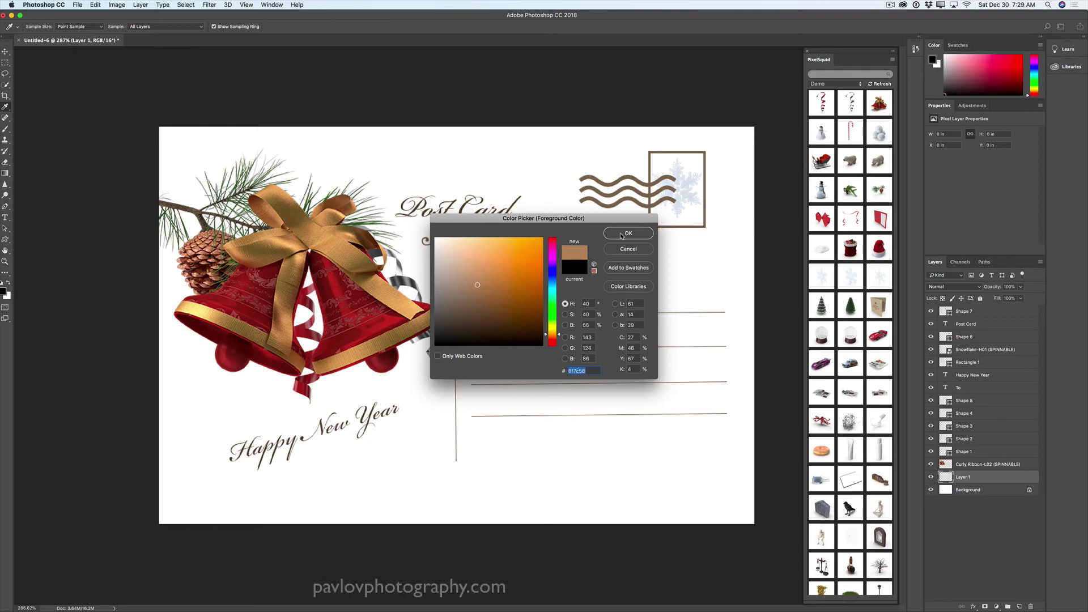
key("Return")
Fill the new layer with the brown foreground color using the Paint Bucket and lower its opacity to 34%
key("v")
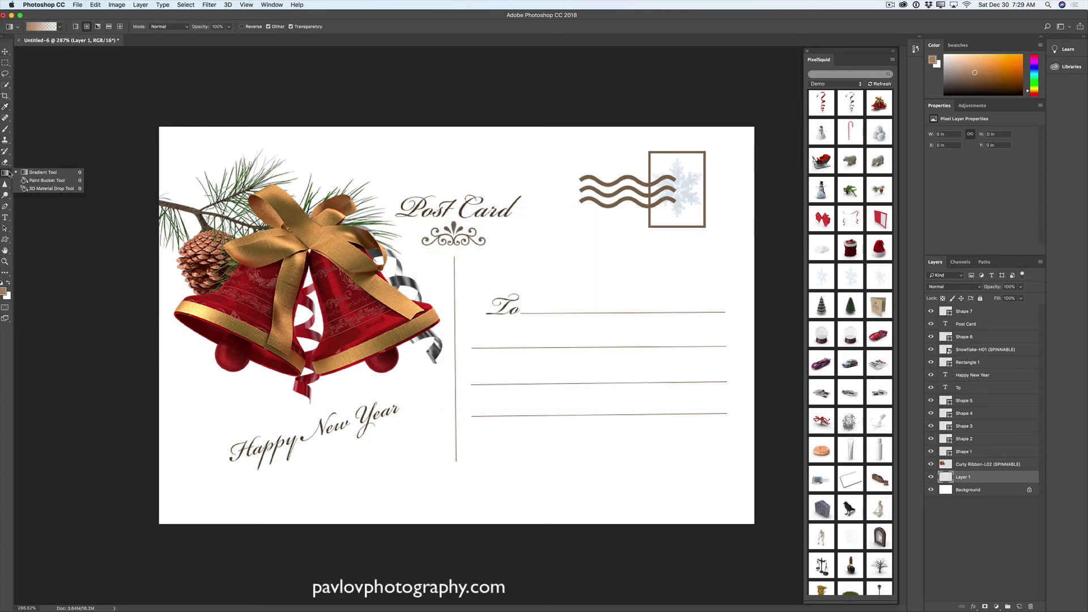
left_click(46, 181)
left_click(549, 205)
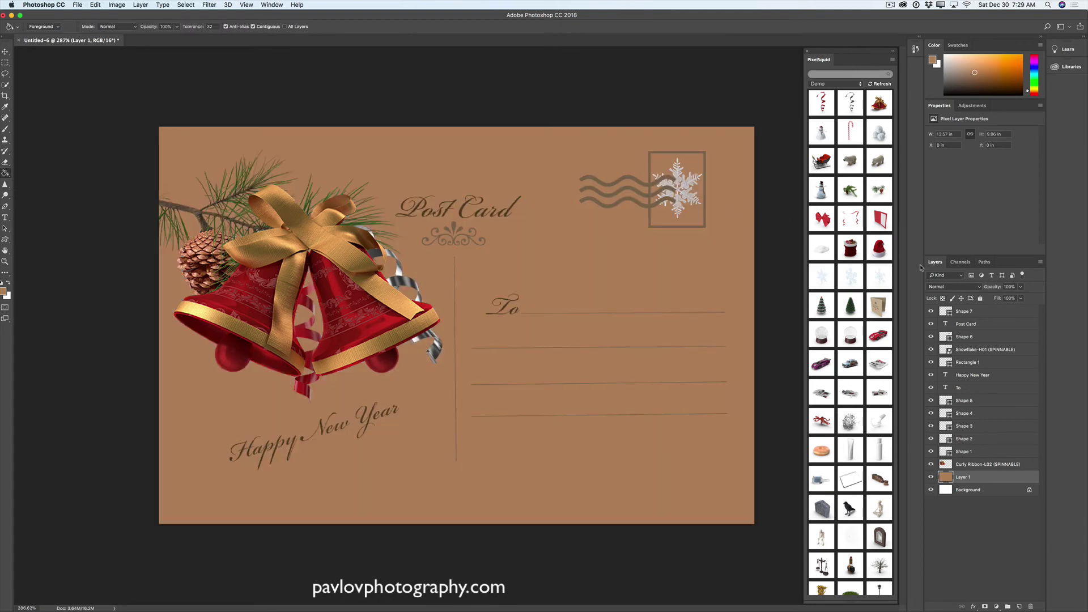
left_click(1020, 298)
left_click_drag(1020, 298, 995, 298)
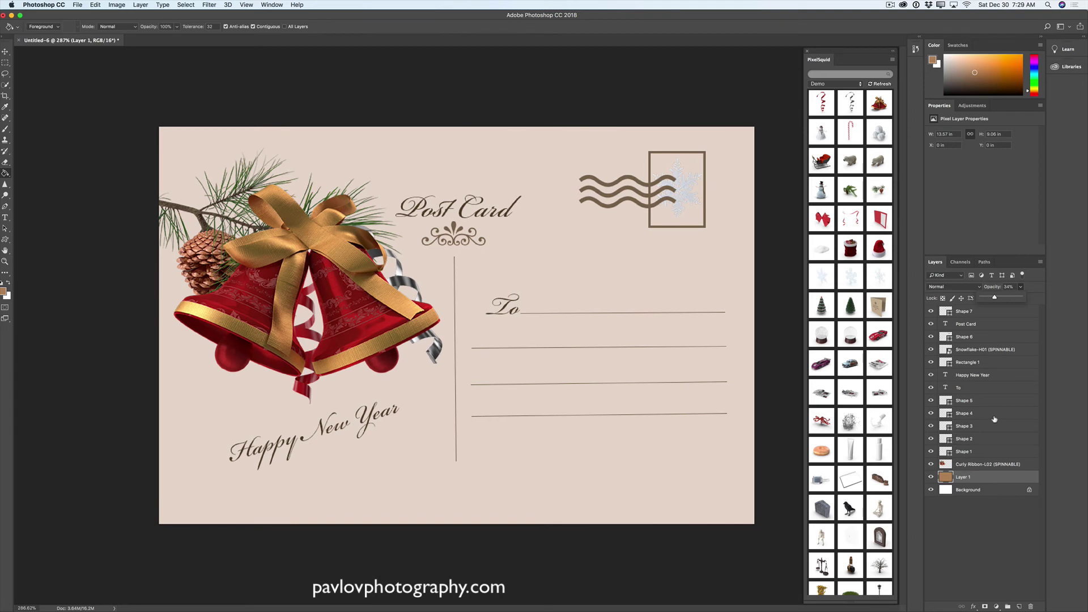
Try the Darken, Multiply, Color Burn and Linear Burn blend modes on the bells layer
left_click(965, 466)
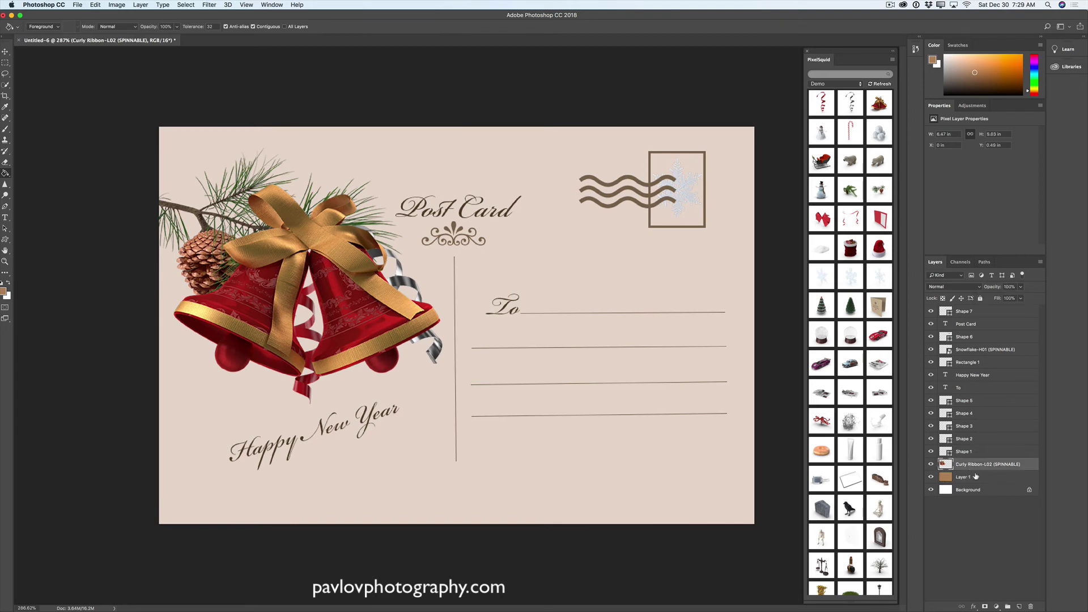
left_click(954, 288)
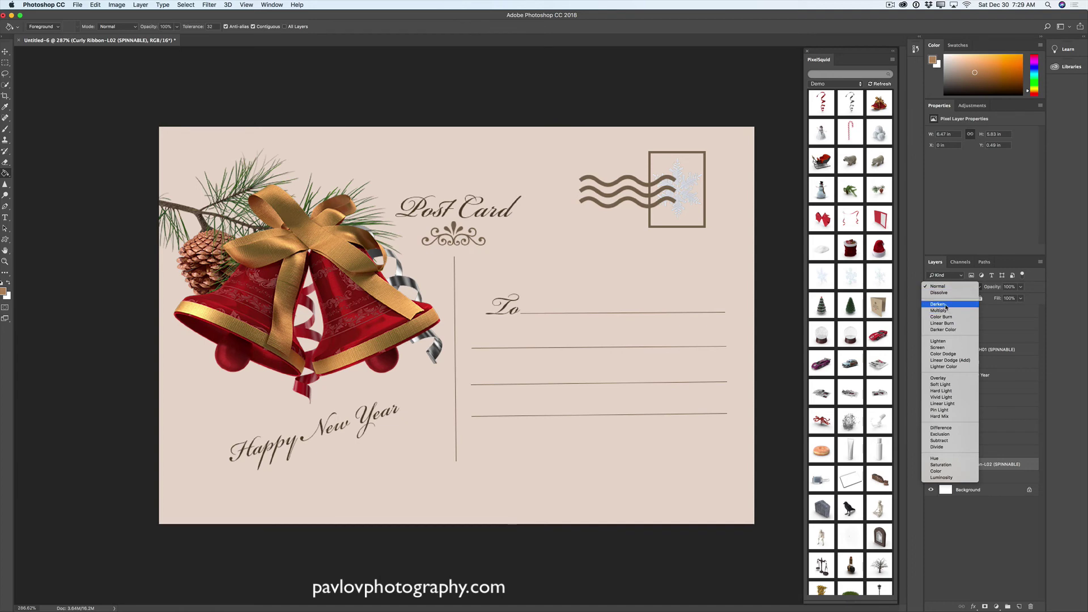
left_click(945, 305)
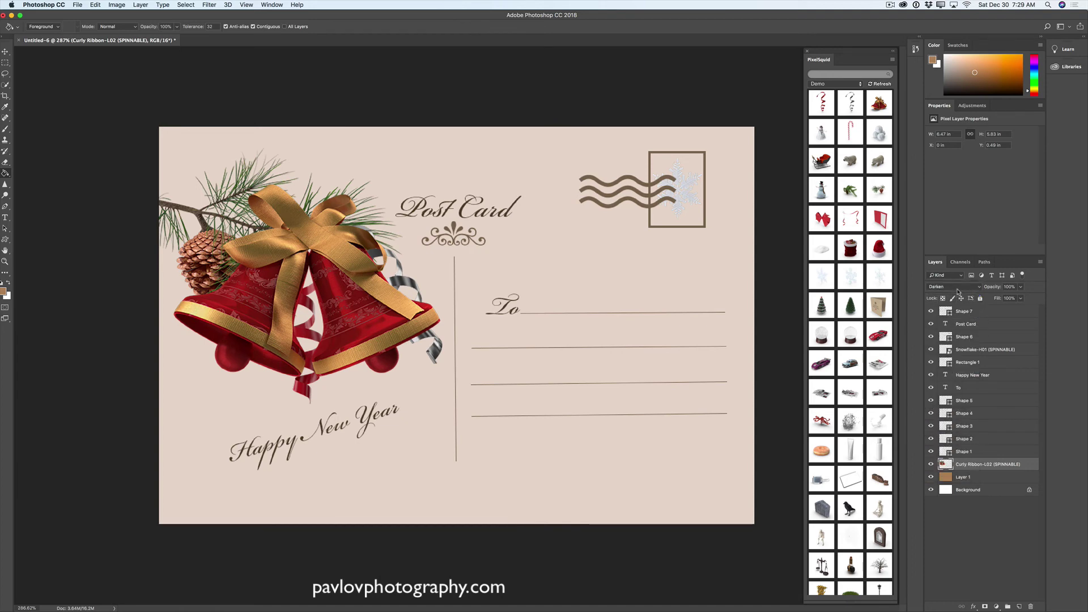
left_click(957, 289)
left_click(957, 292)
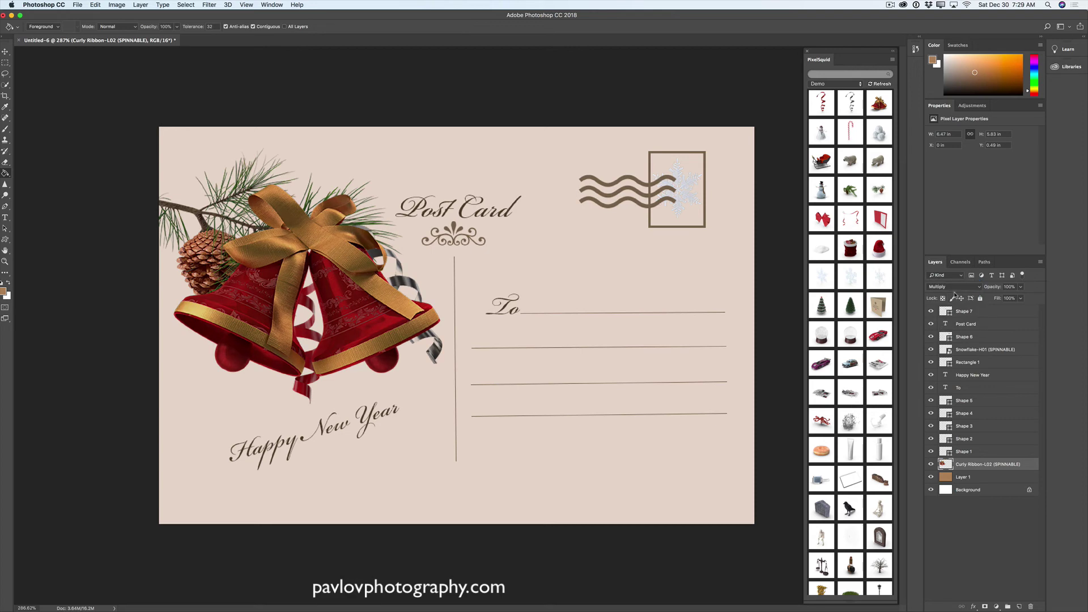
left_click(956, 289)
left_click(952, 293)
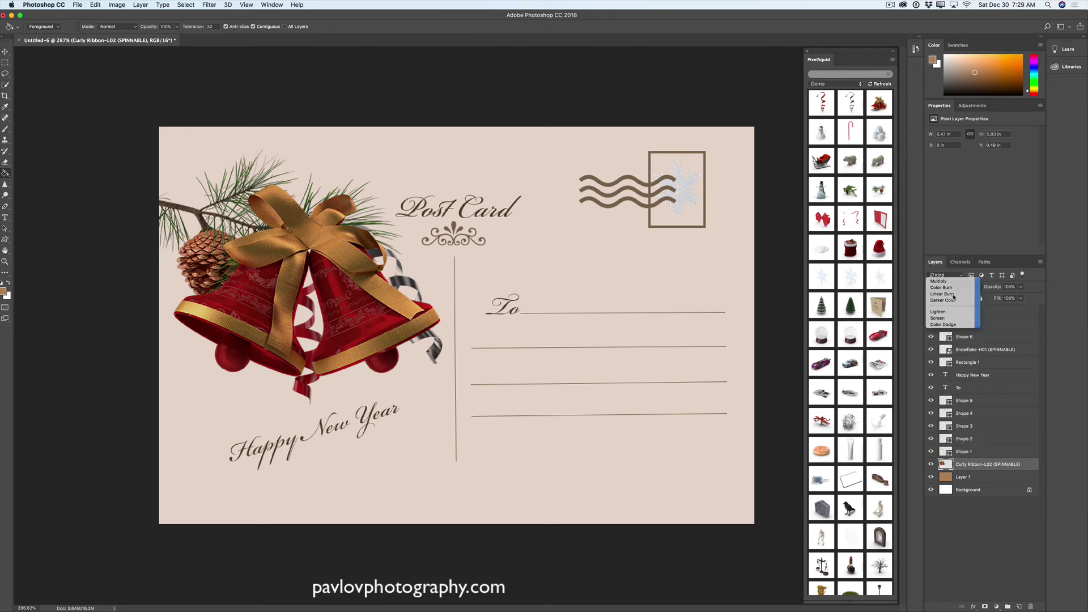
left_click(952, 290)
left_click(952, 293)
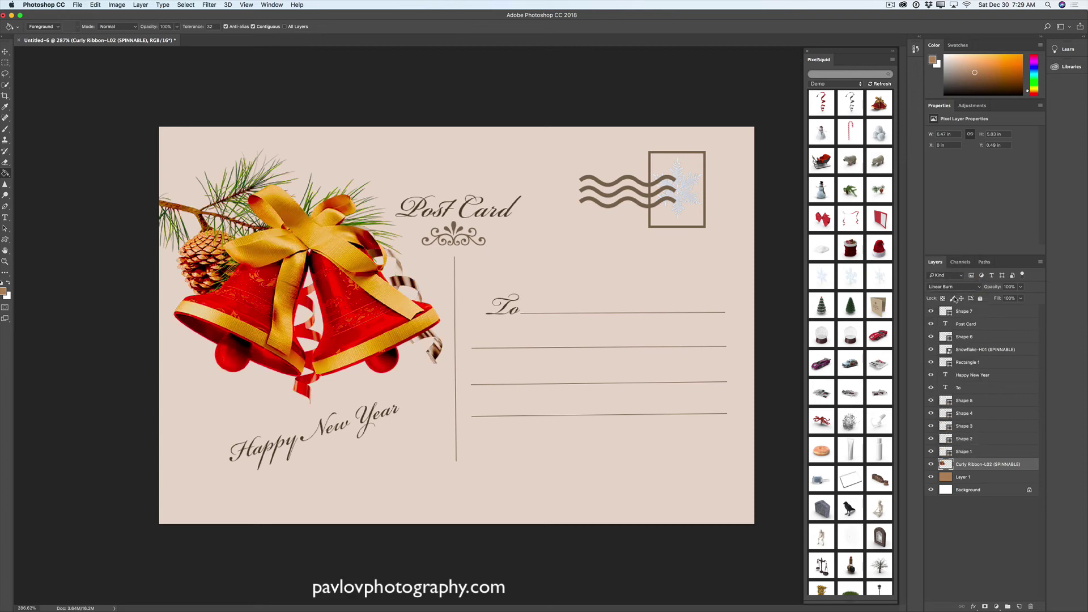
Set the bells layer's blend mode to Darker Color and its opacity to 91%
left_click(956, 289)
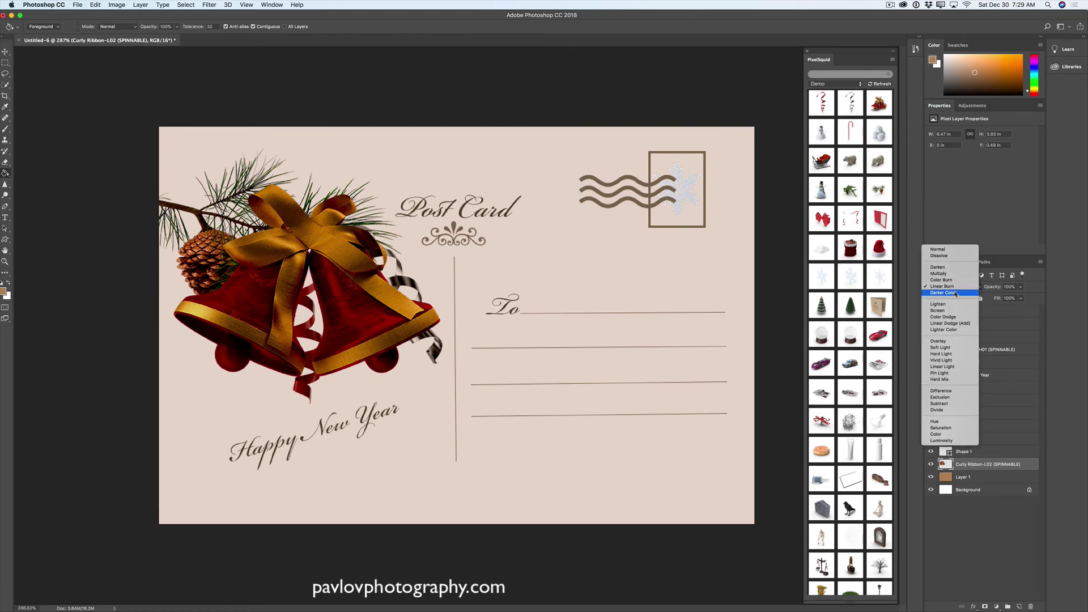
left_click(956, 293)
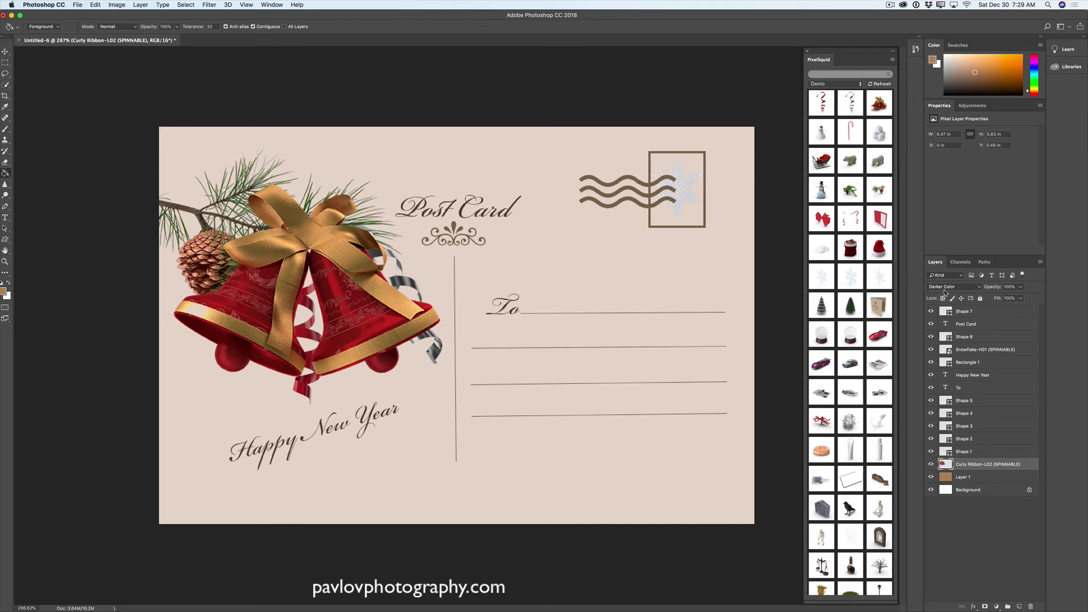
left_click(1021, 298)
left_click_drag(1021, 298, 1017, 300)
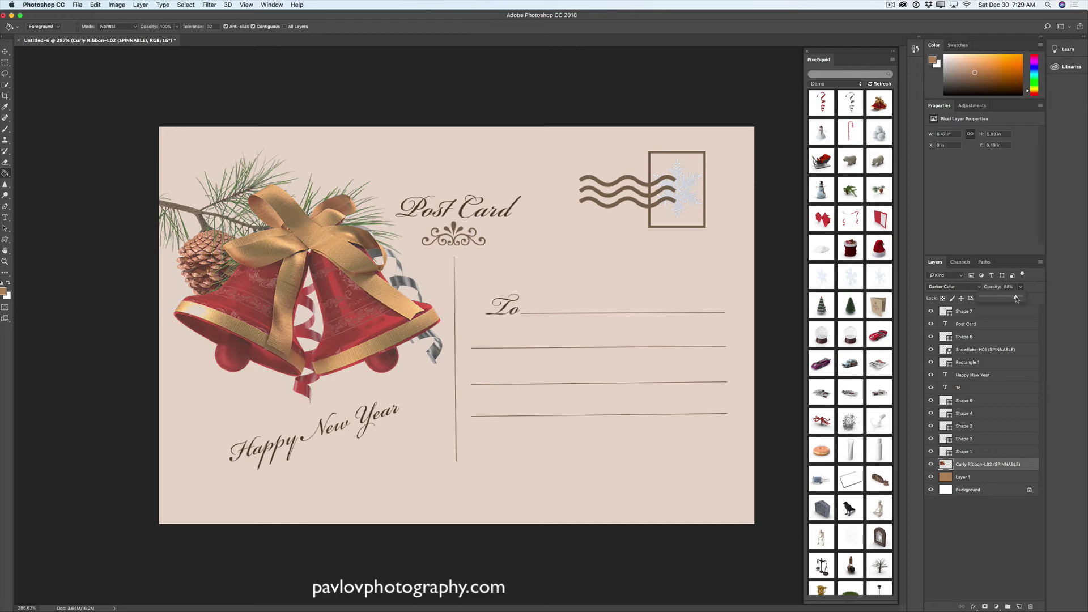
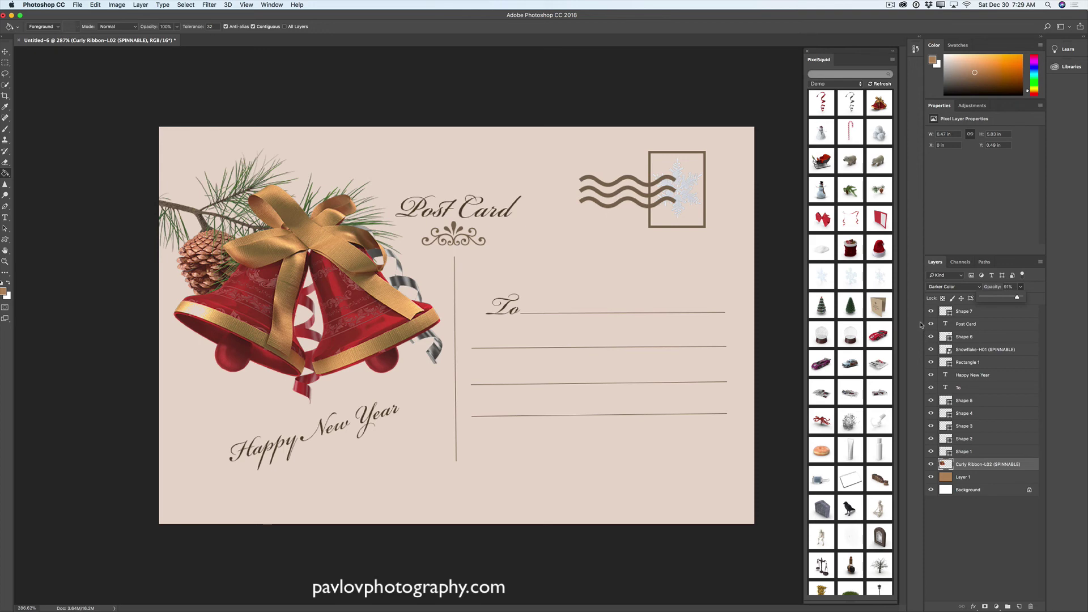
Merge all postcard layers into the Background and add an empty layer above it
left_click(1040, 262)
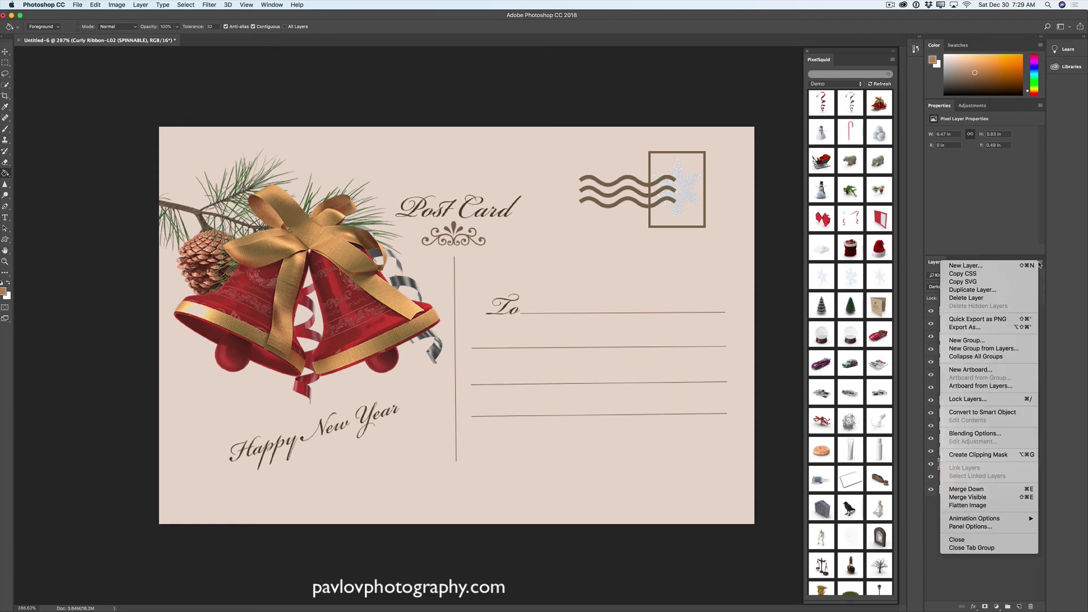
left_click(993, 501)
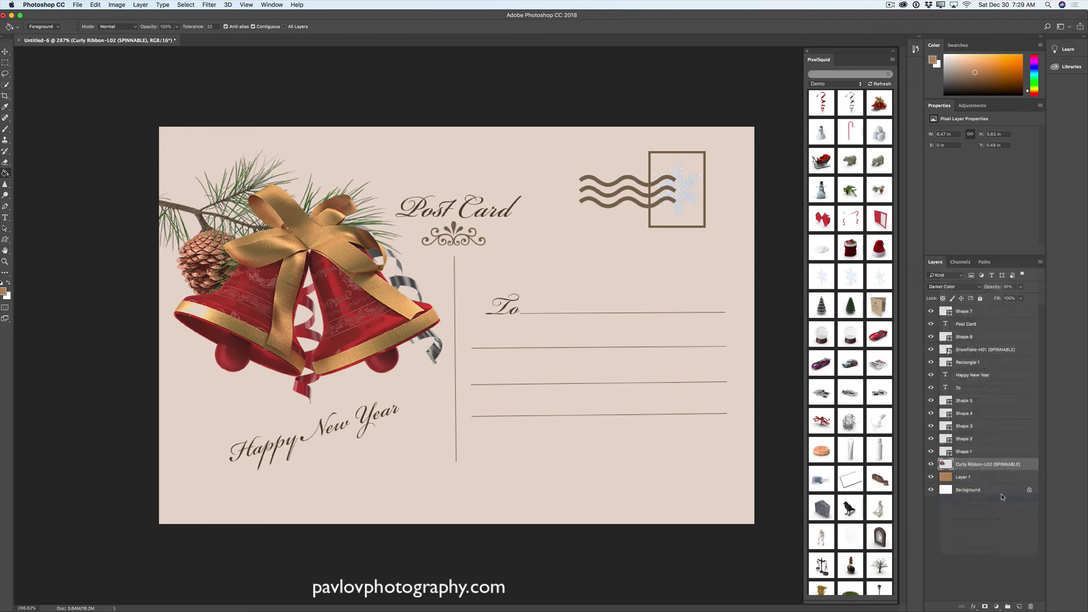
left_click(1020, 607)
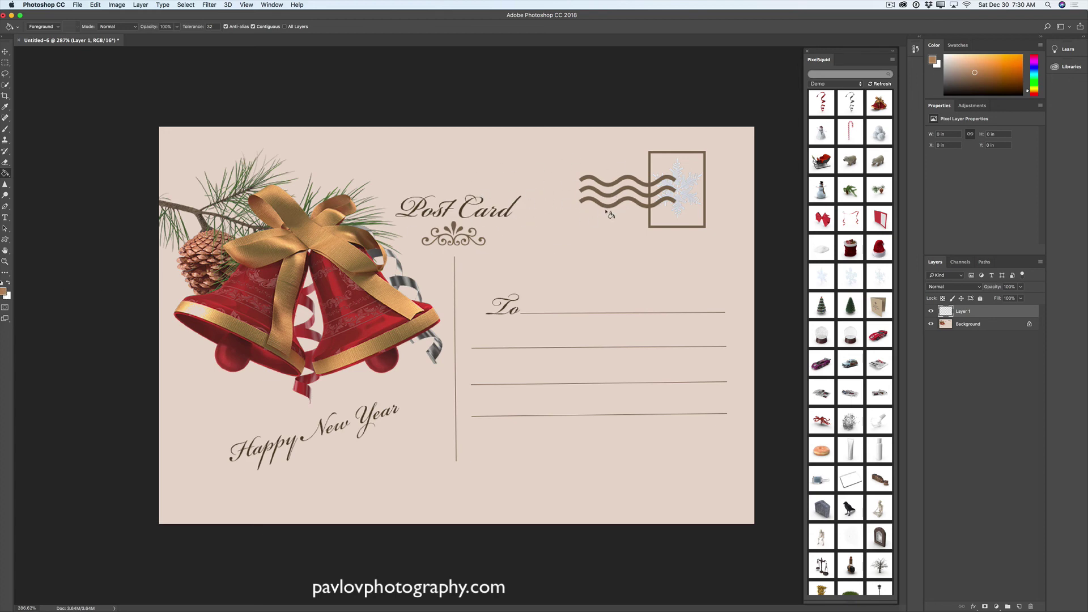
Draw four radial brown-to-transparent gradients along the postcard's right edge, from the stamp corner down to the lower corner
right_click(7, 174)
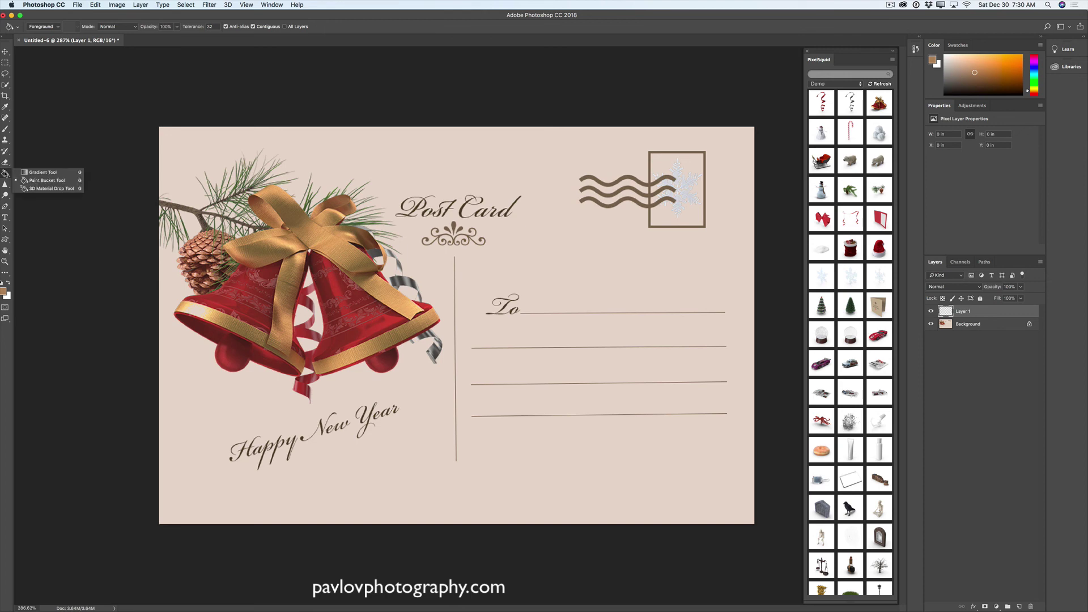
left_click(40, 173)
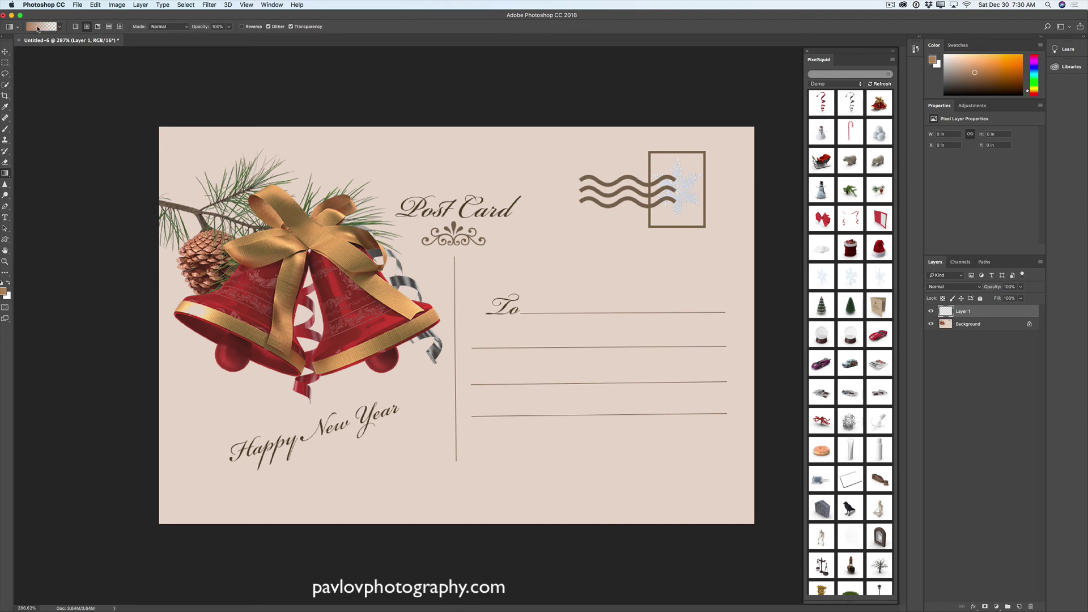
left_click(59, 27)
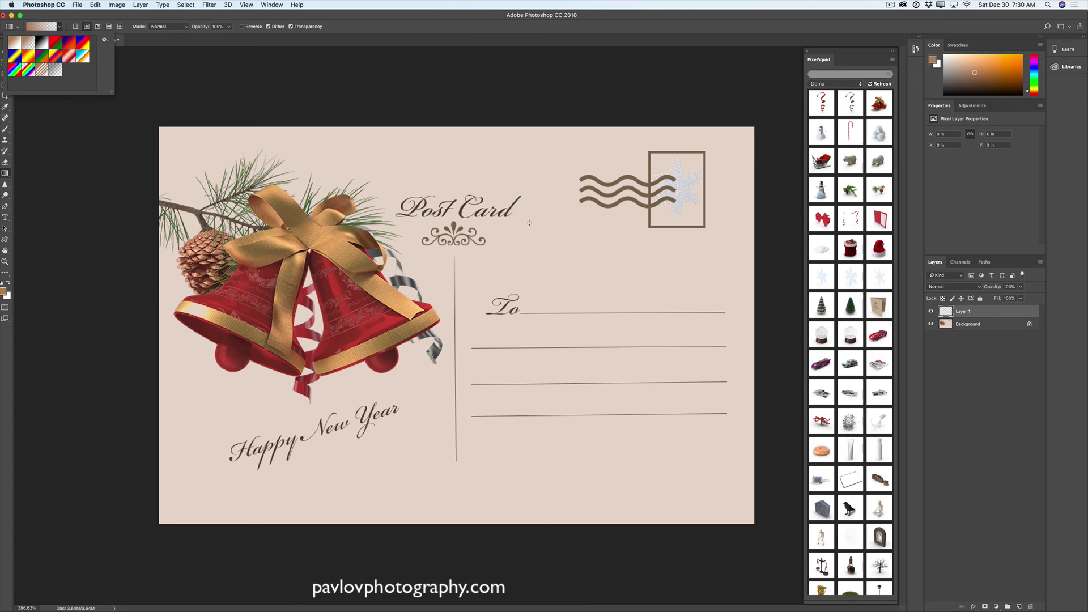
left_click(740, 268)
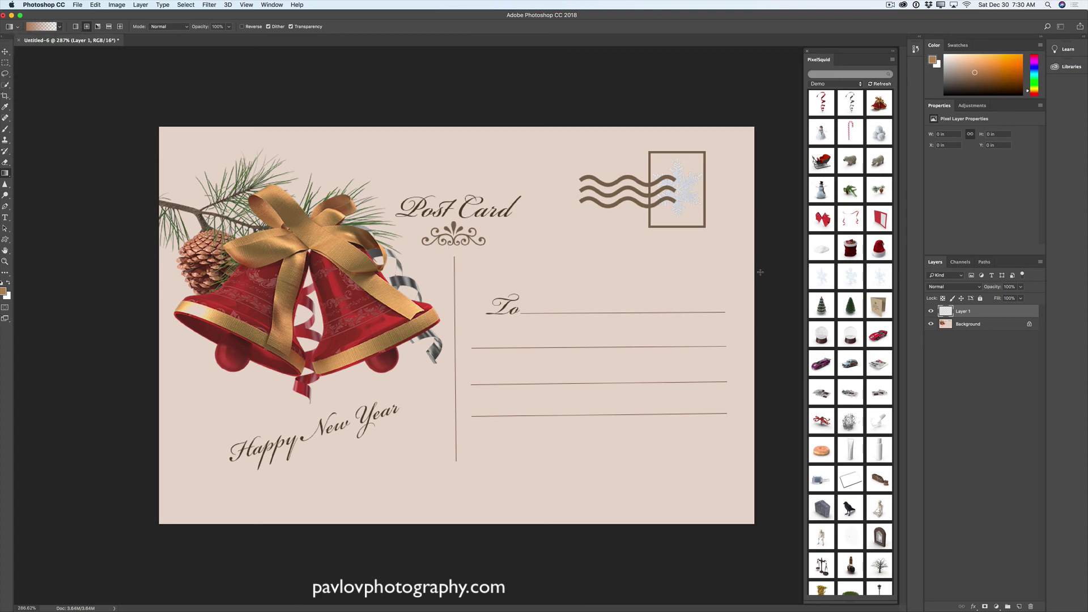
left_click_drag(743, 275, 651, 275)
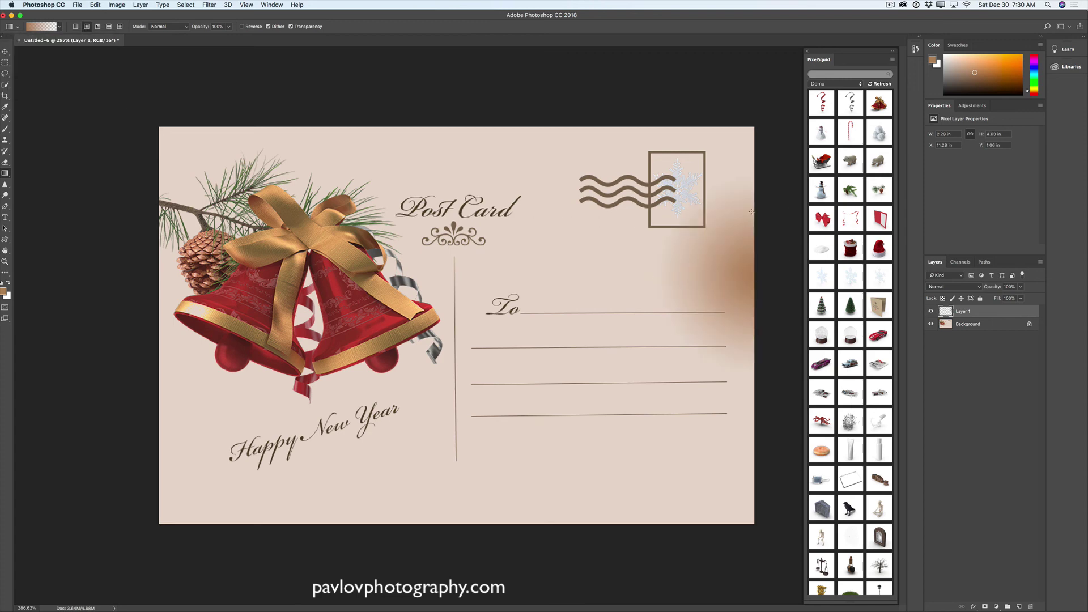
left_click_drag(760, 193, 676, 190)
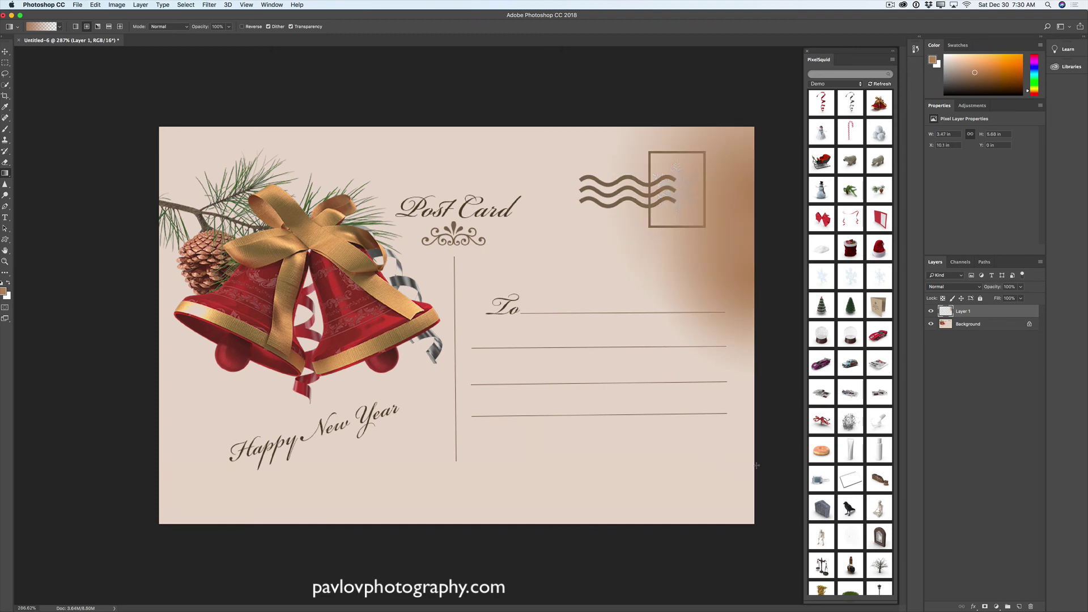
left_click_drag(771, 506, 663, 442)
left_click_drag(774, 381, 616, 426)
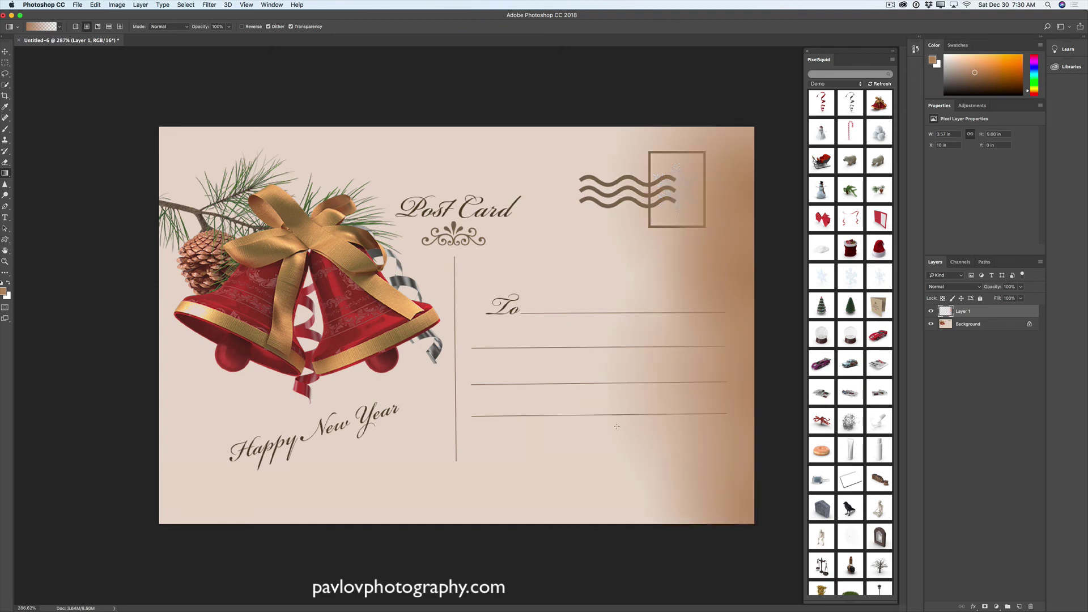
Add more radial brown-to-transparent gradients over the bells side, the upper and lower edges and the area below the address lines
left_click_drag(225, 166, 225, 166)
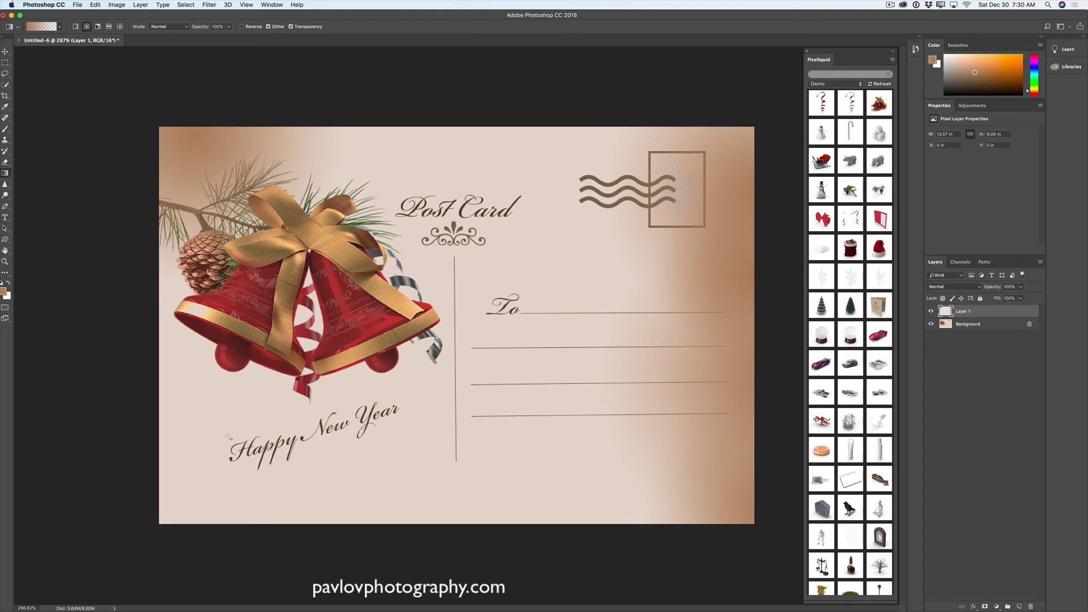
left_click_drag(187, 465, 299, 362)
left_click_drag(380, 166, 315, 256)
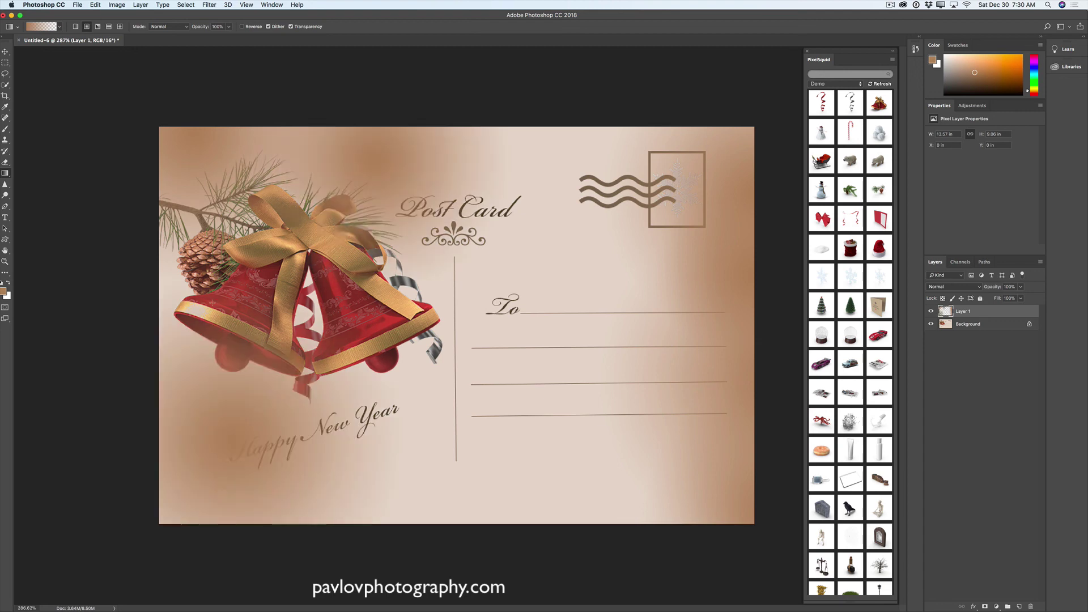
left_click_drag(210, 306, 272, 362)
left_click_drag(487, 518, 510, 442)
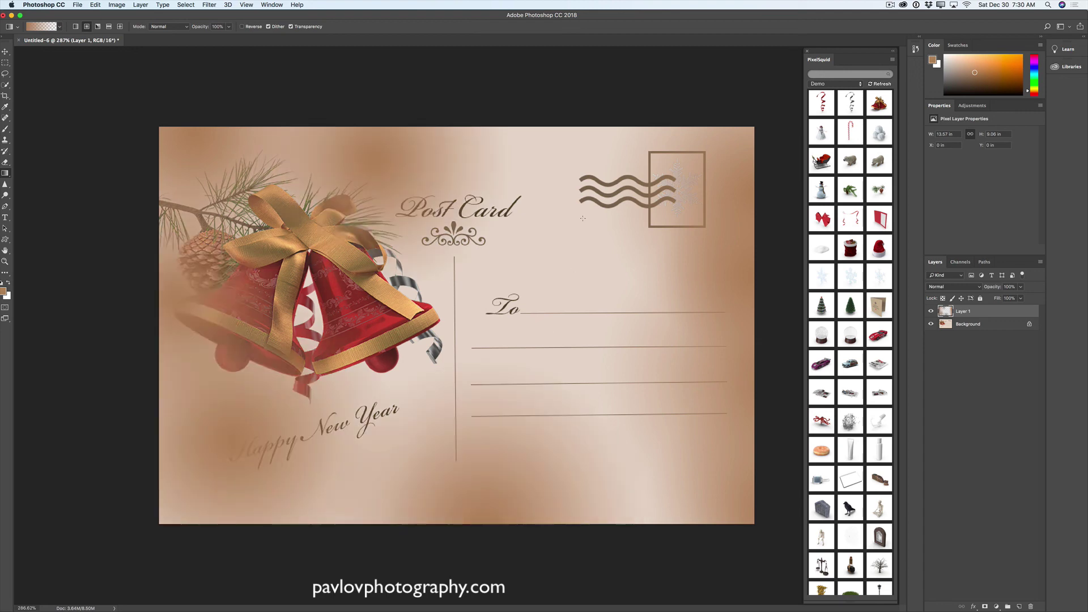
left_click_drag(613, 112, 531, 311)
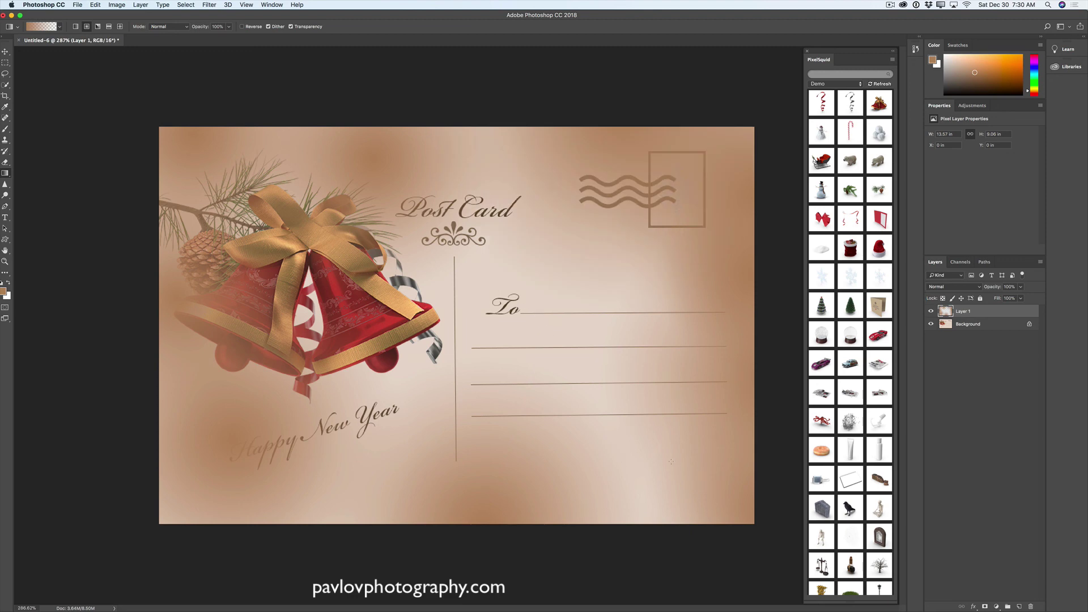
left_click_drag(671, 462, 565, 360)
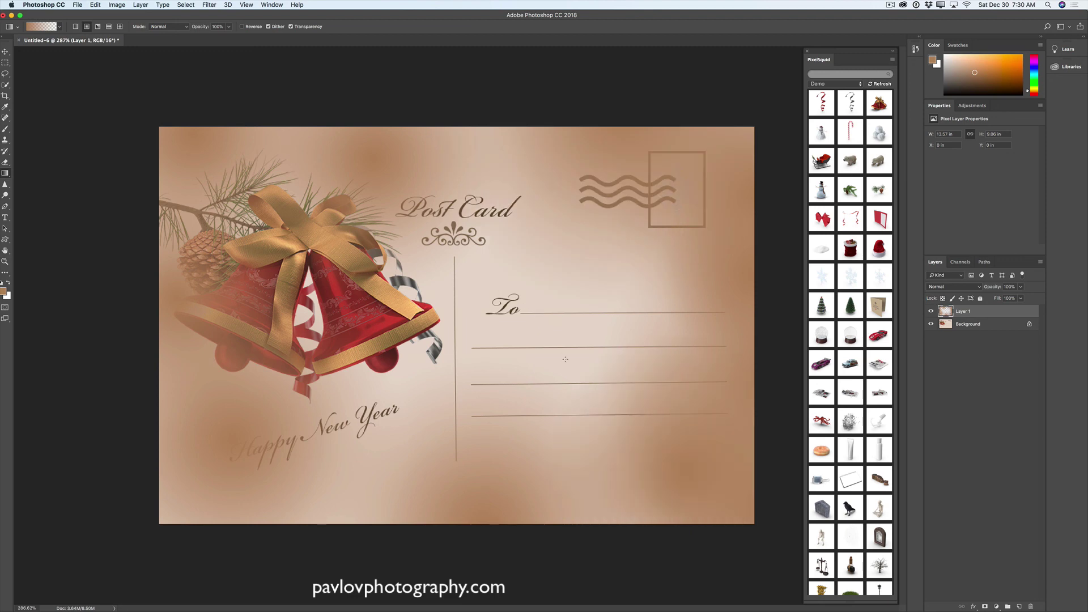
Set the gradient layer's blend mode to Multiply and reduce its opacity to 43%
left_click(956, 287)
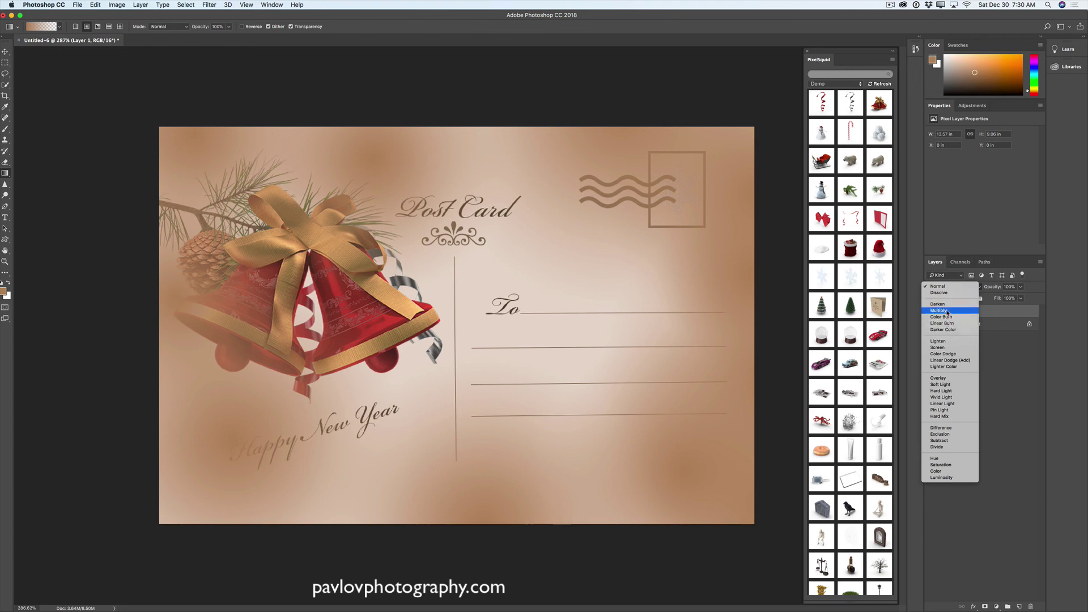
left_click(947, 312)
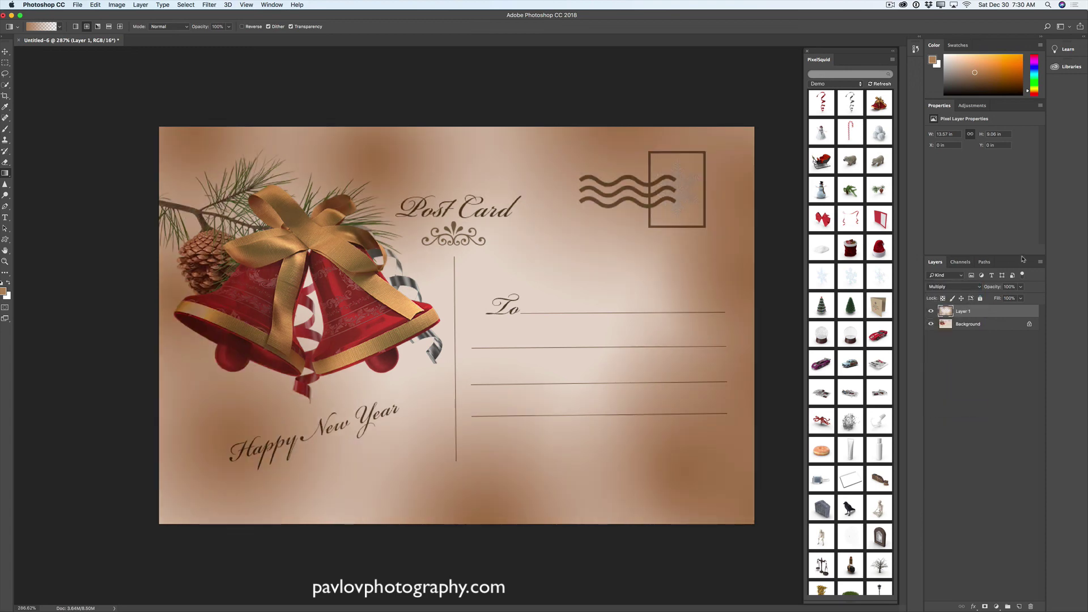
left_click(1020, 287)
left_click_drag(1021, 297, 1001, 316)
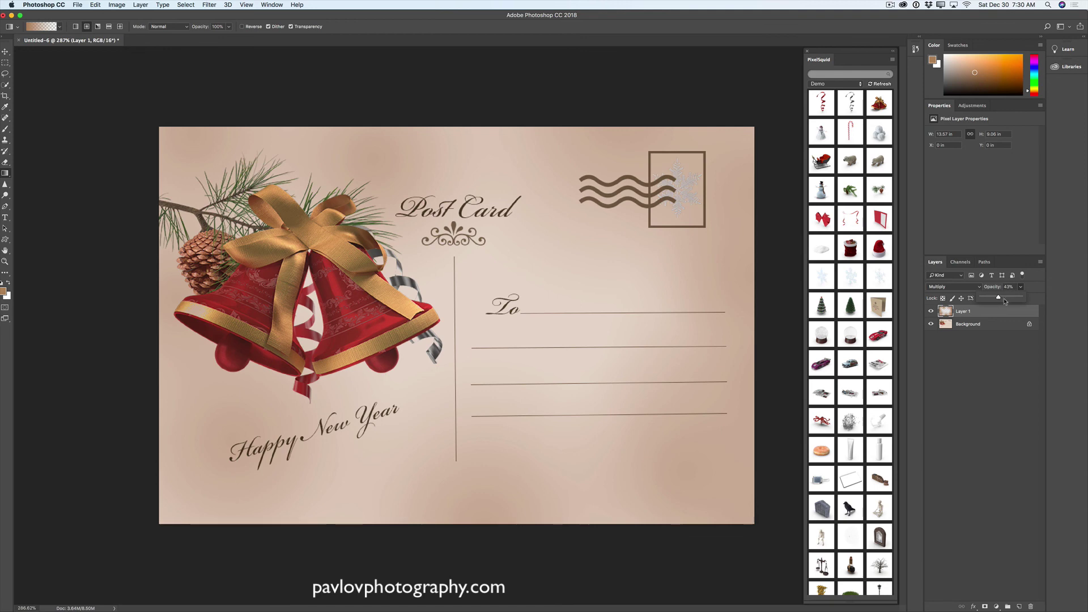
Merge the gradient layer into the Background
left_click(1040, 262)
left_click(993, 497)
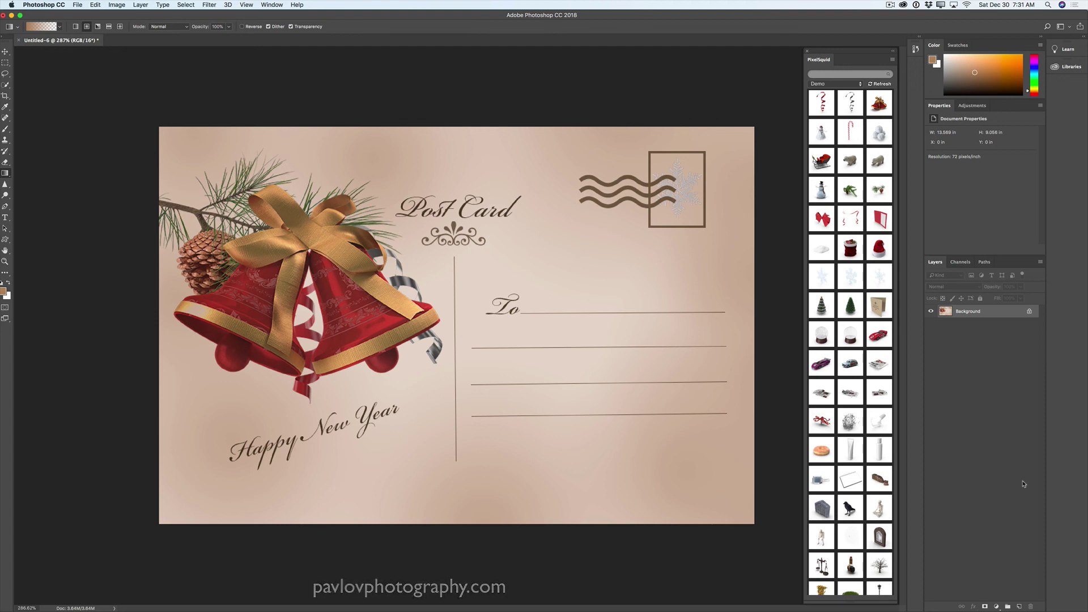
left_click(890, 4)
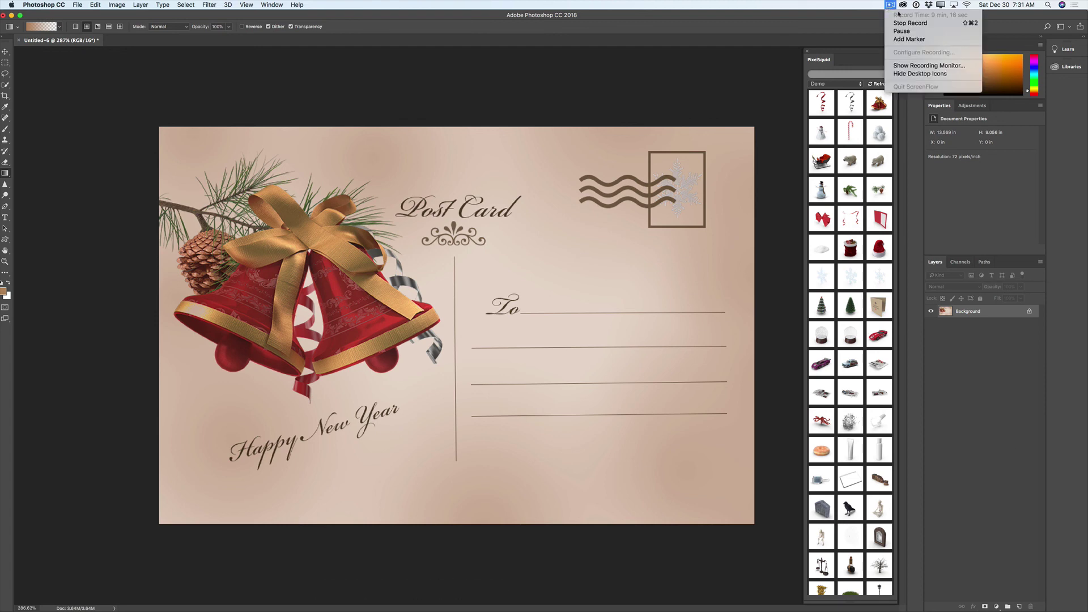